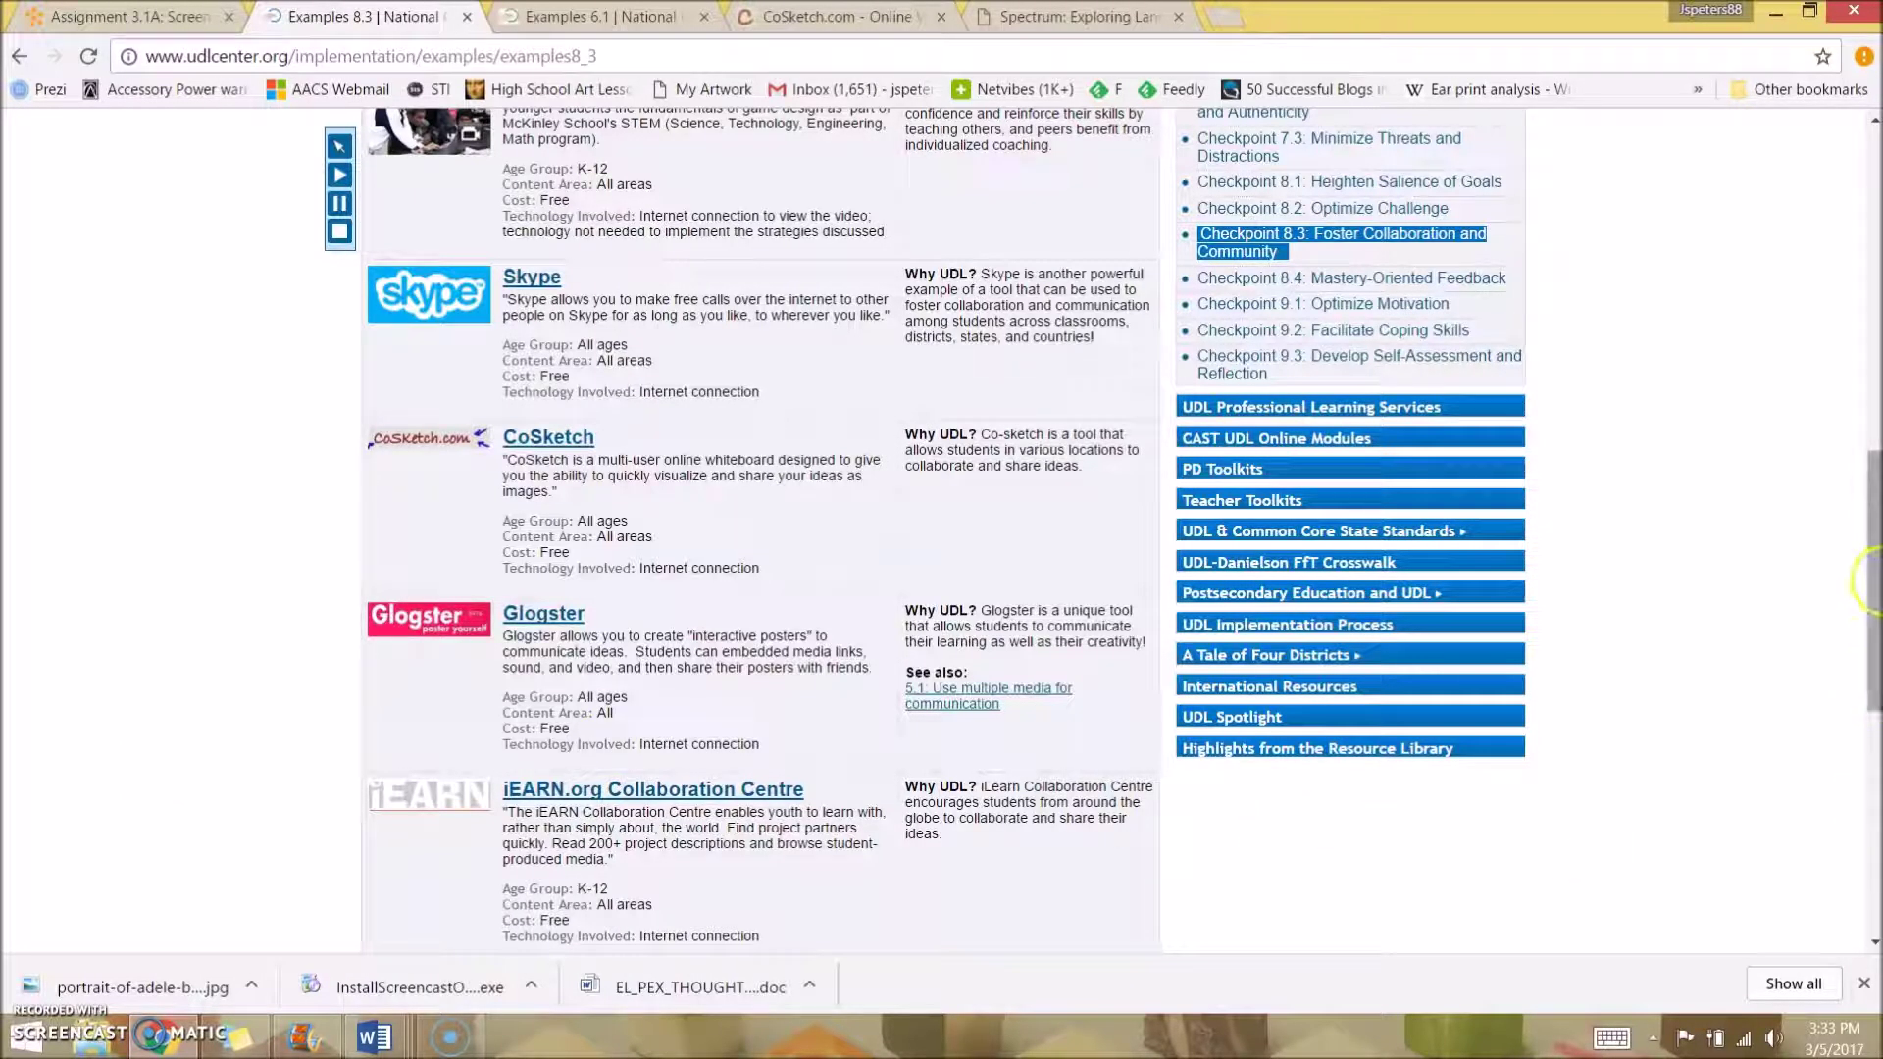
Scroll the Checkpoint 8.3 examples to the CoSketch entry, then switch to the CoSketch.com tab
{"action": "left_click_drag", "start_coordinate": [1875, 567], "coordinate": [1829, 367]}
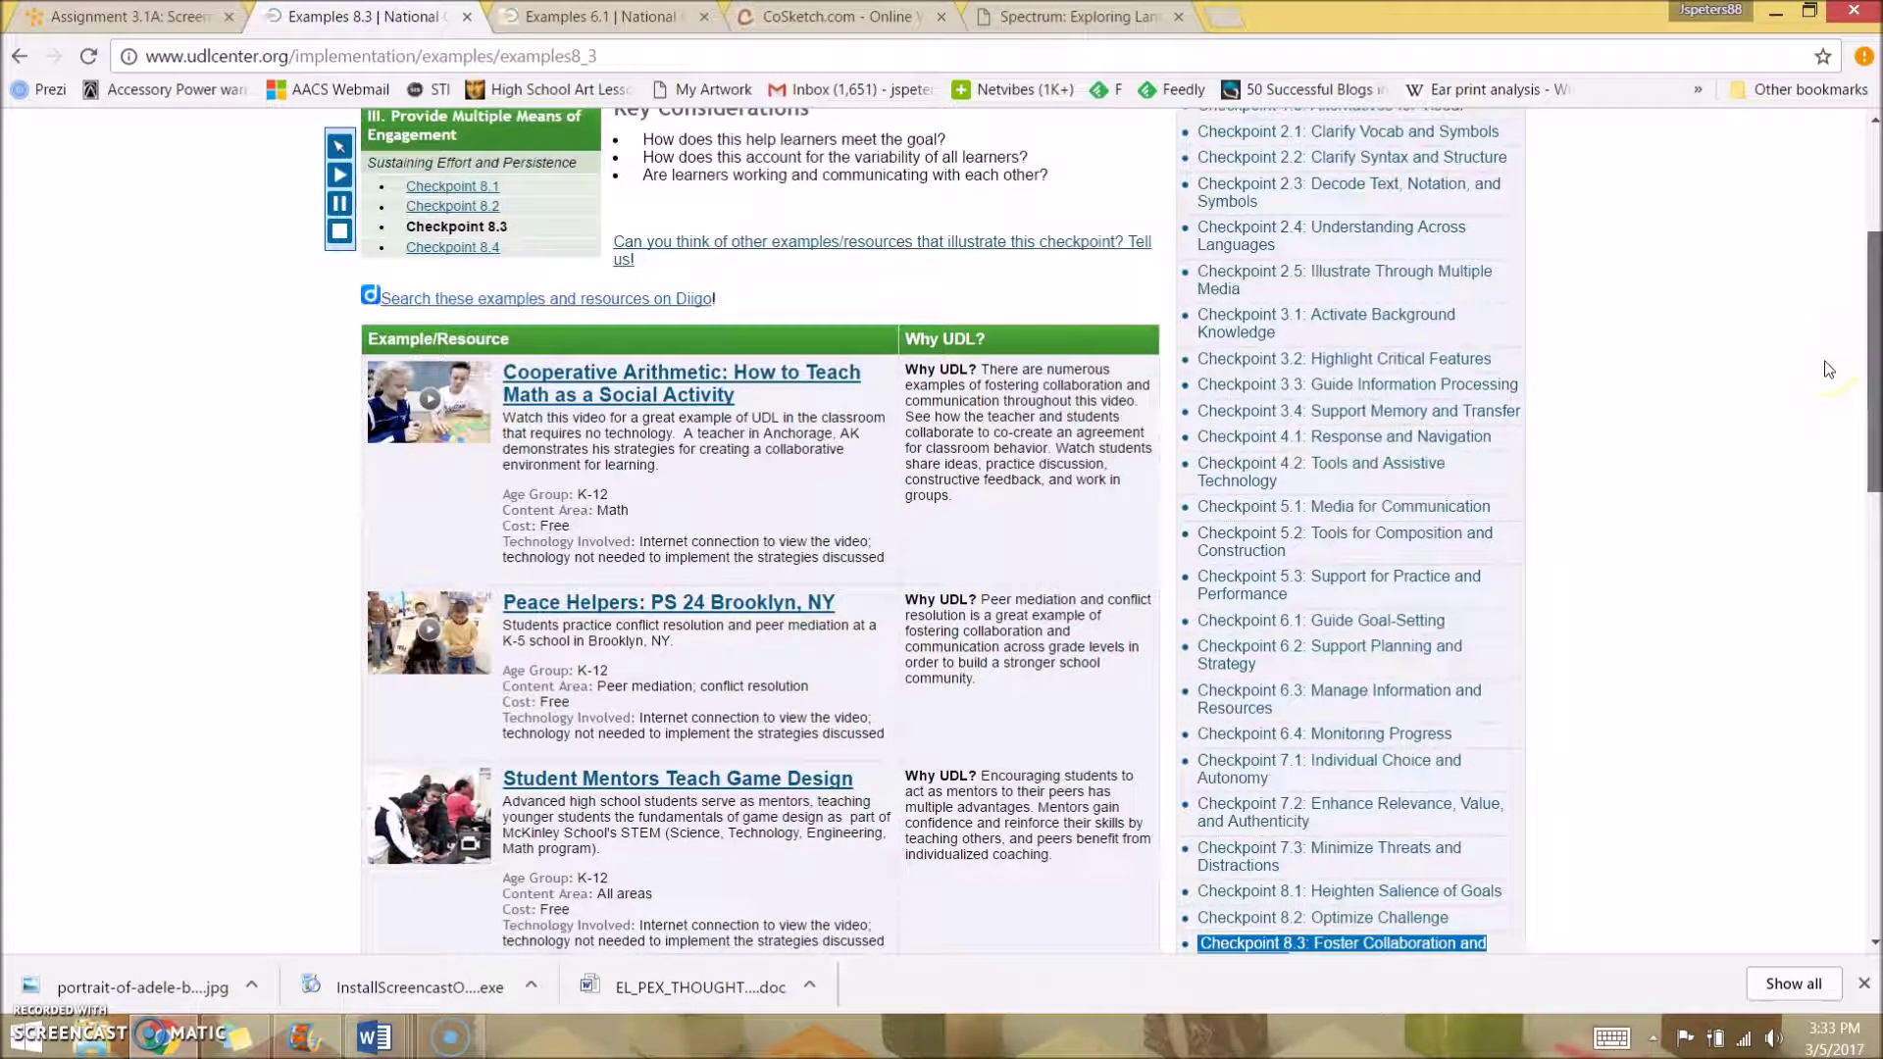
{"action": "left_click_drag", "start_coordinate": [1829, 369], "coordinate": [1844, 439]}
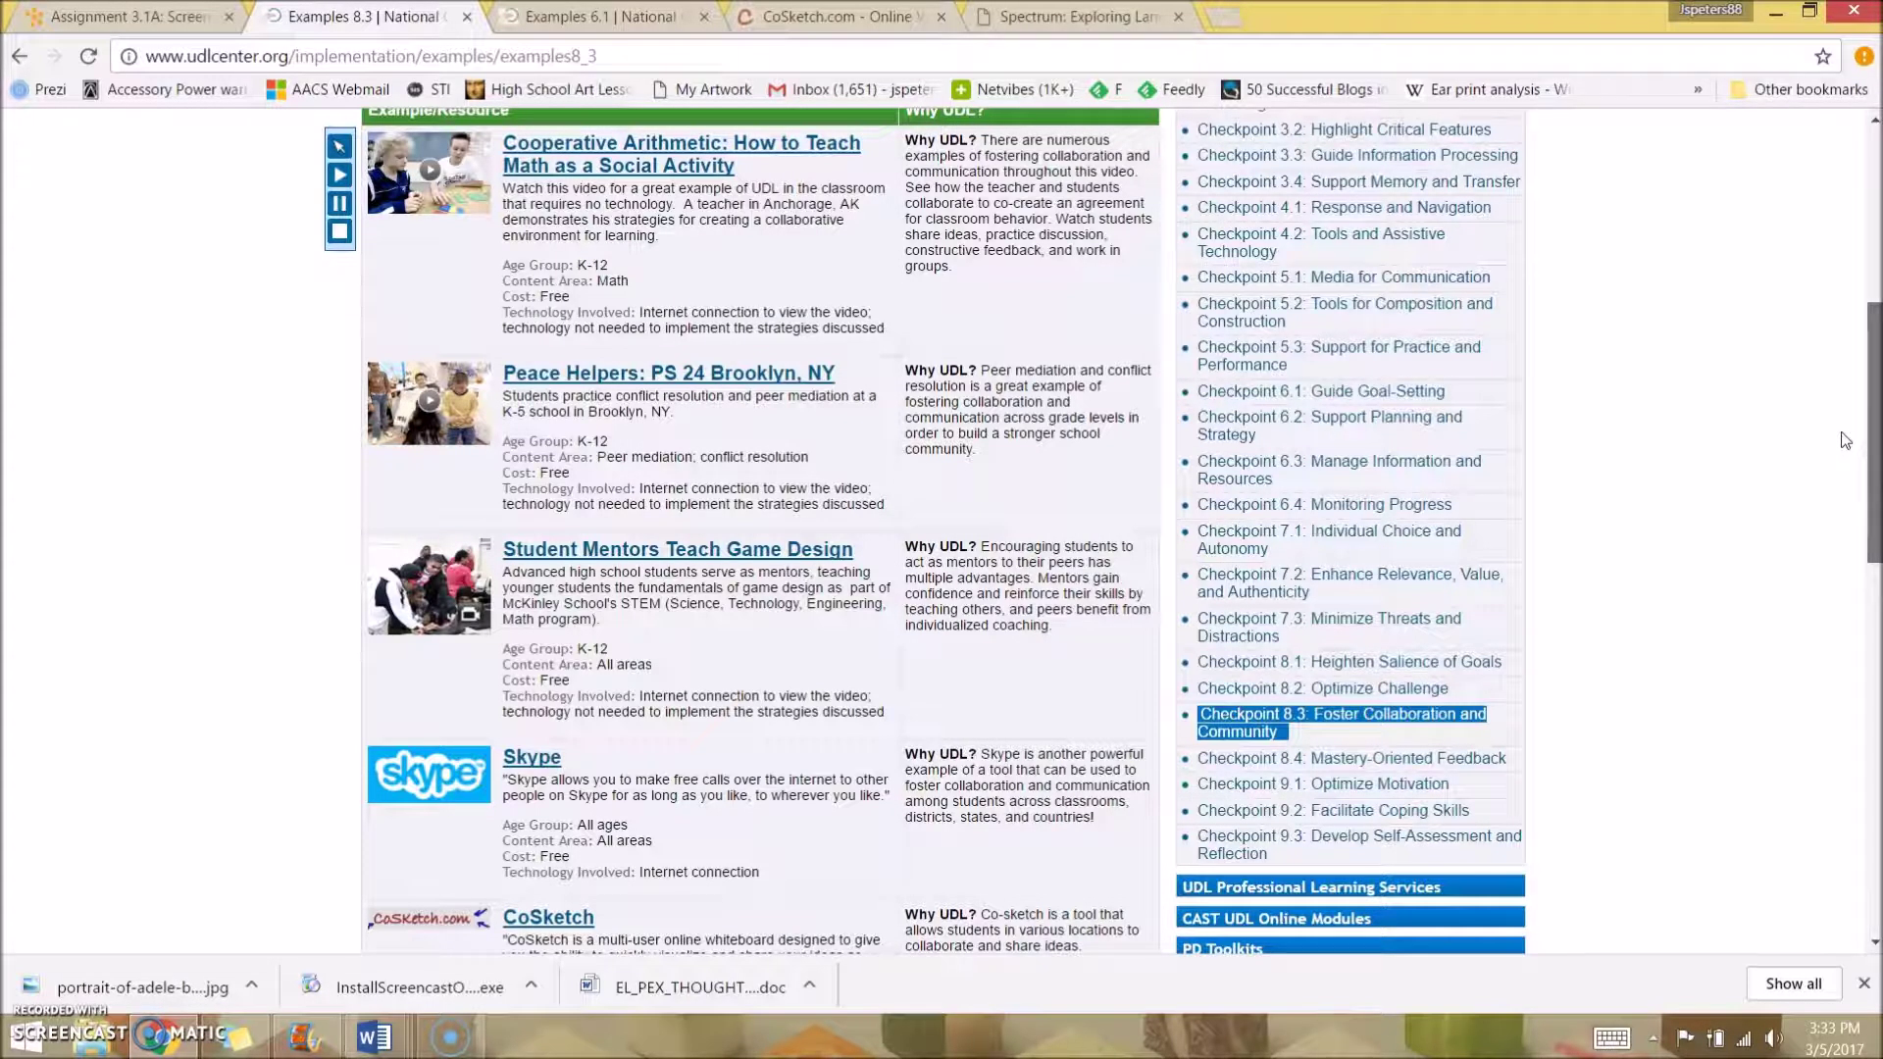
{"action": "scroll", "coordinate": [1844, 441], "scroll_direction": "up", "scroll_amount": 3}
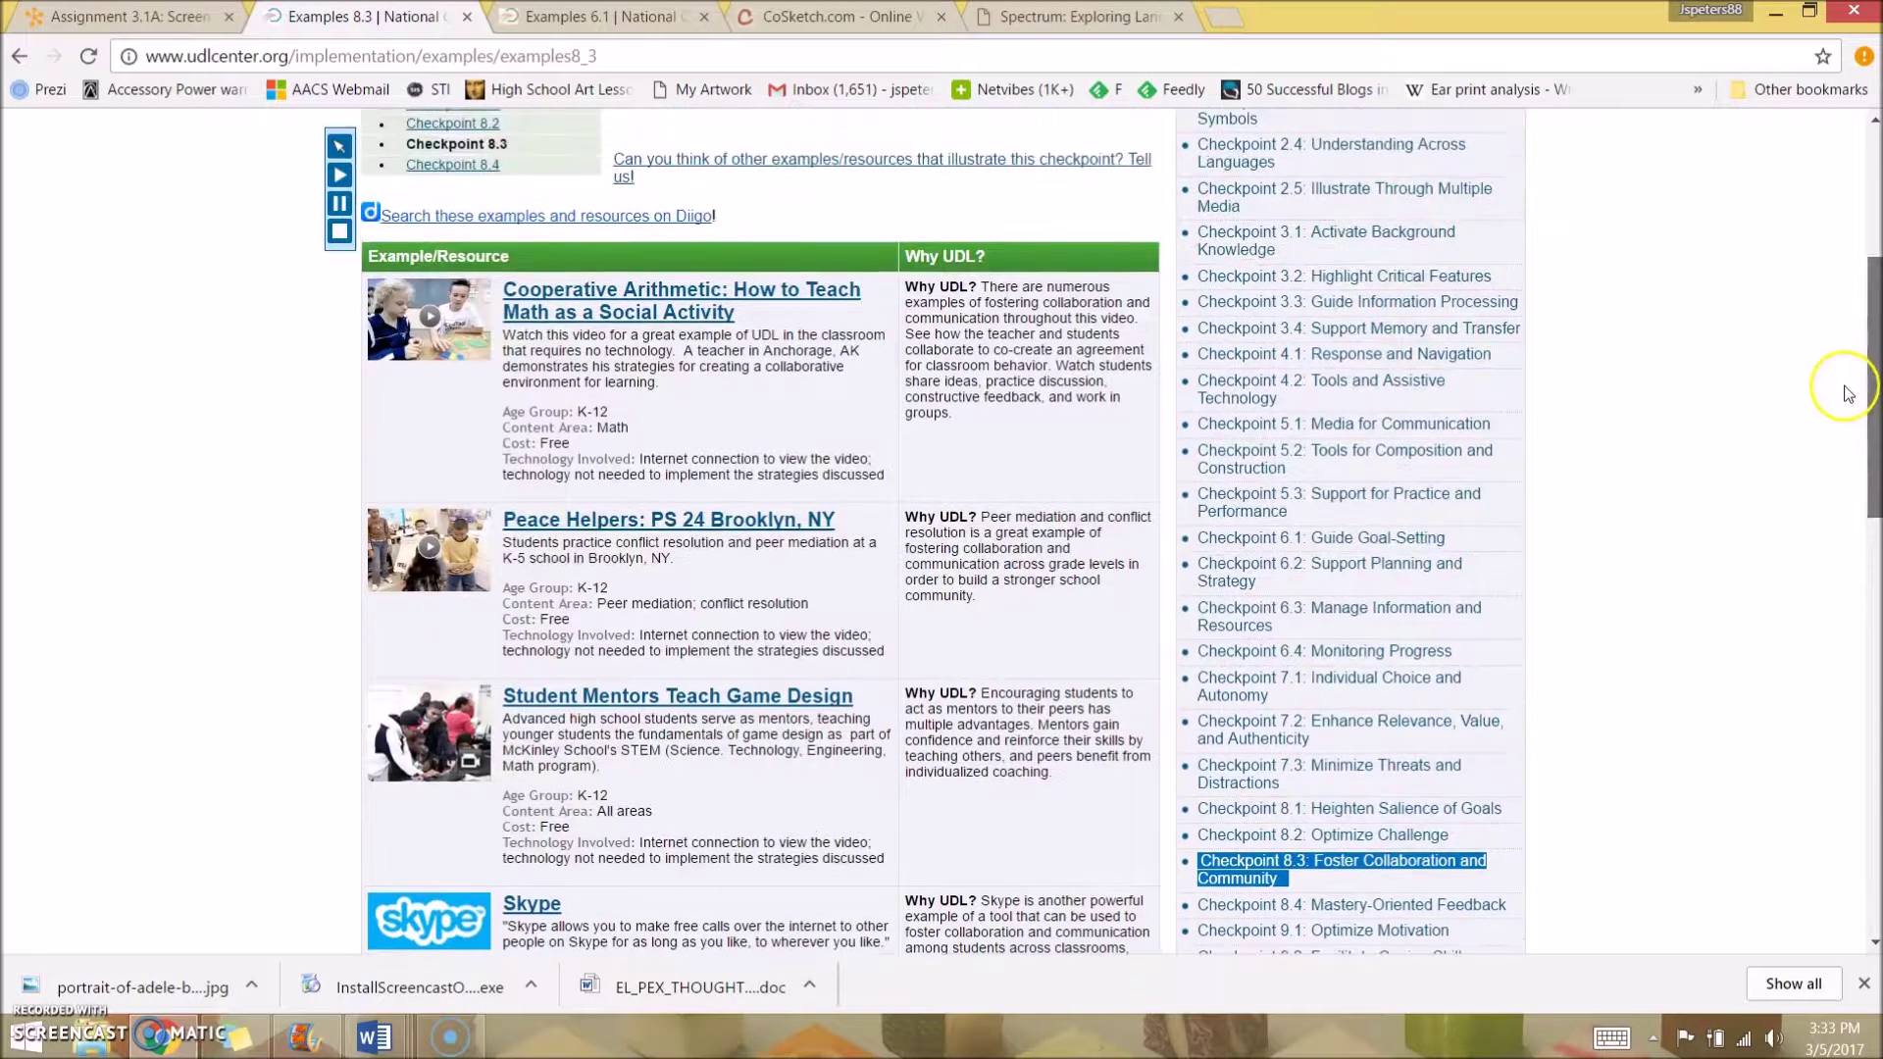
{"action": "scroll", "coordinate": [1842, 416], "scroll_direction": "down", "scroll_amount": 1}
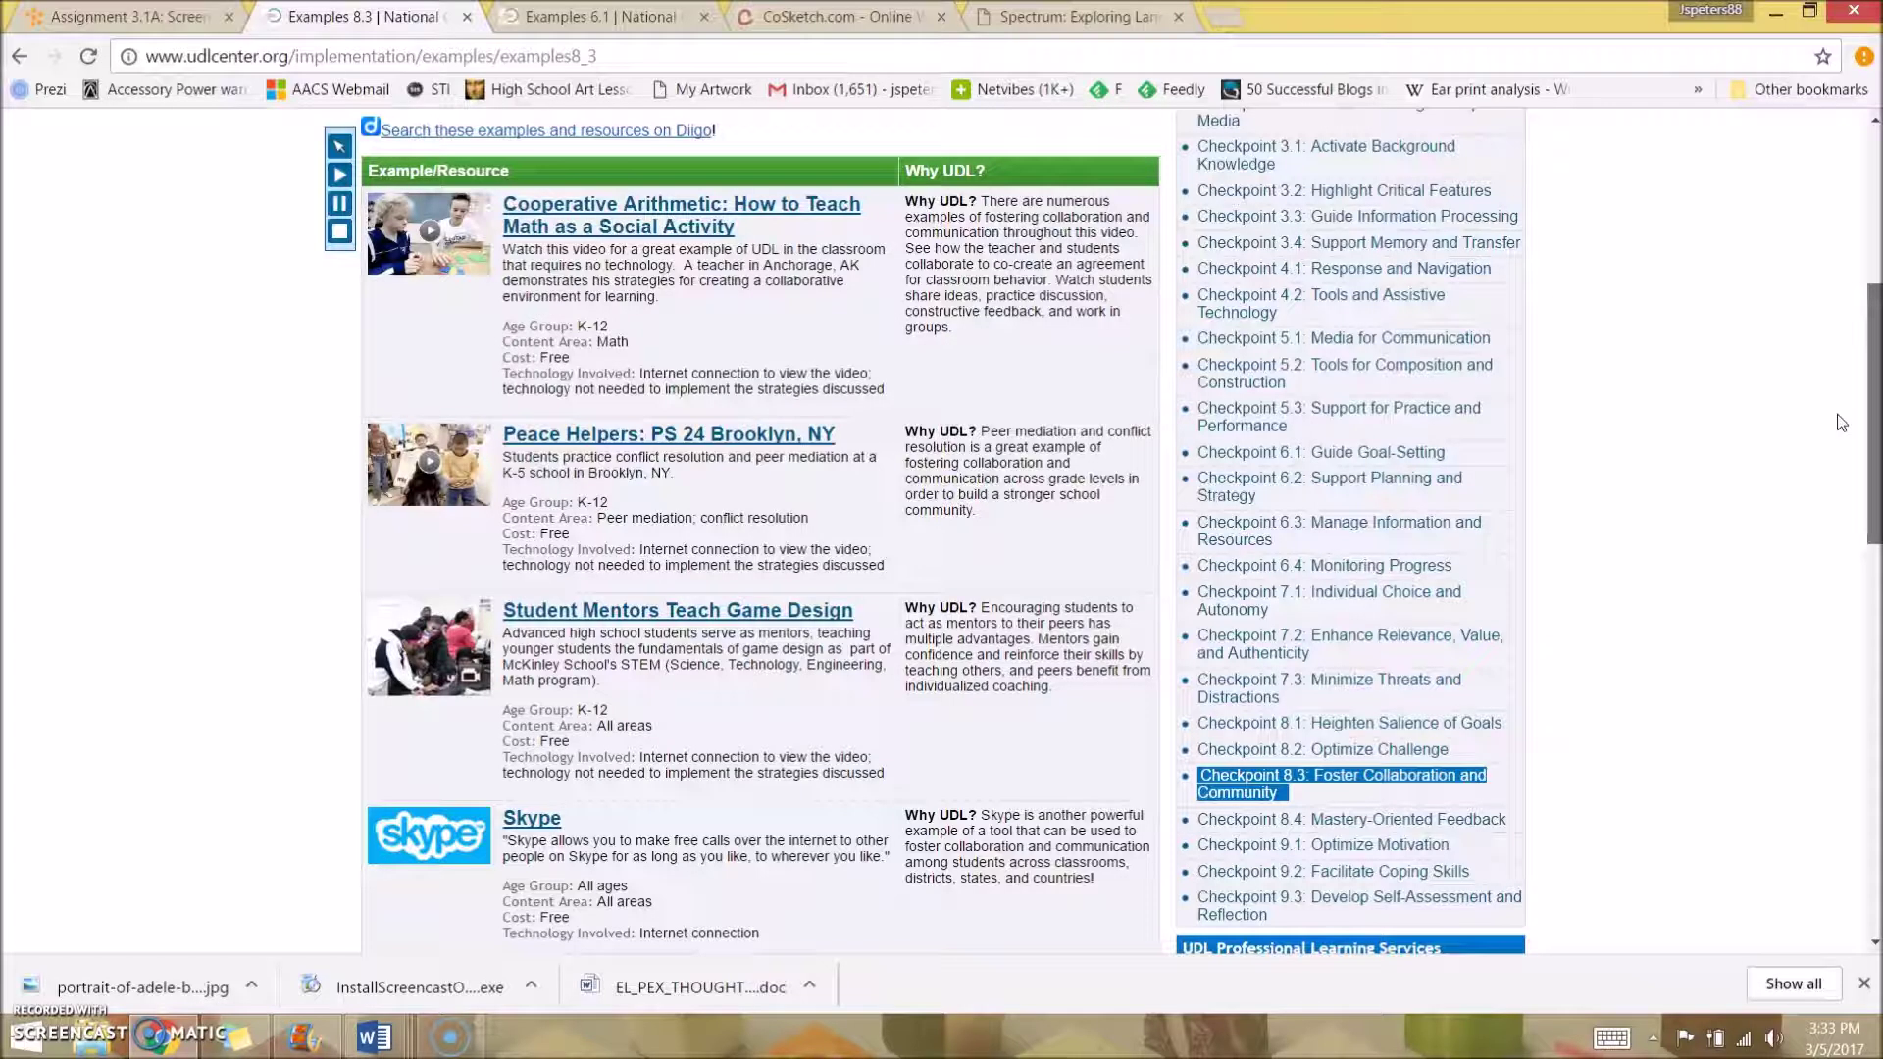
{"action": "scroll", "coordinate": [1839, 432], "scroll_direction": "down", "scroll_amount": 1}
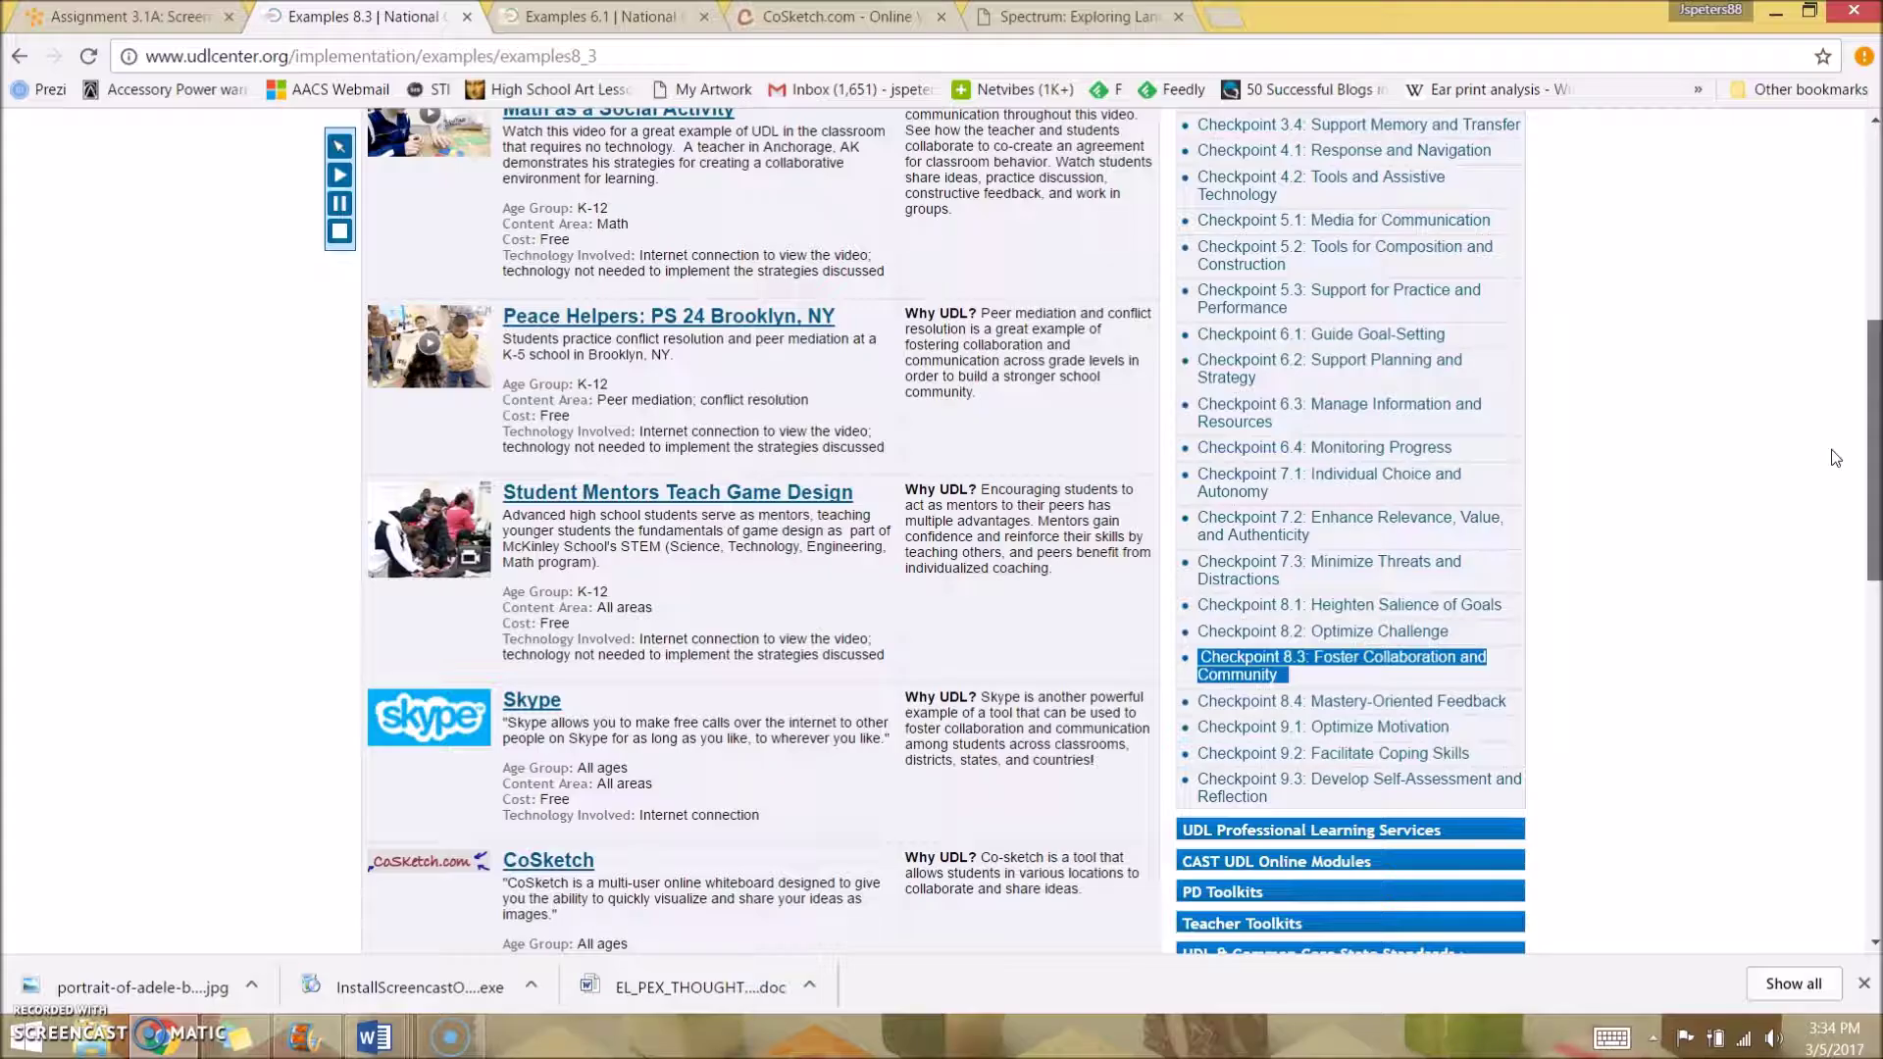
{"action": "scroll", "coordinate": [1834, 458], "scroll_direction": "down", "scroll_amount": 1}
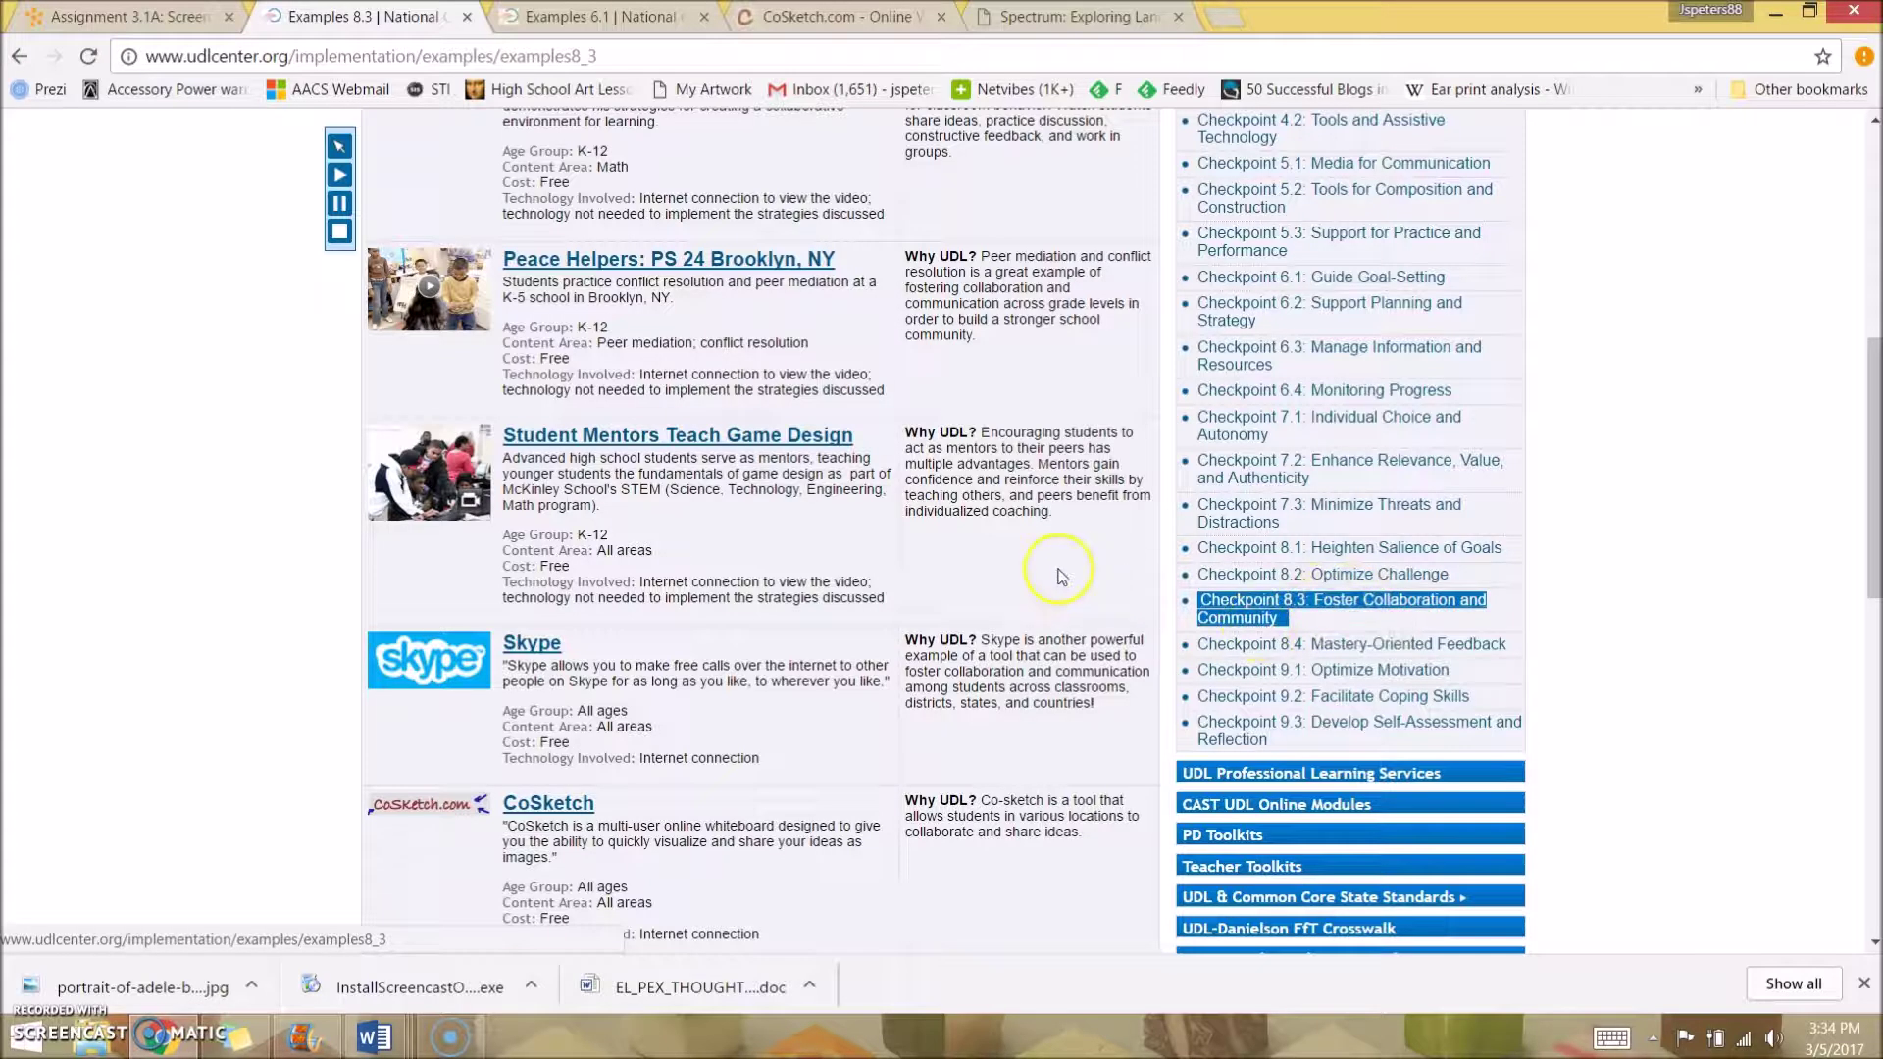
{"action": "left_click", "coordinate": [429, 805]}
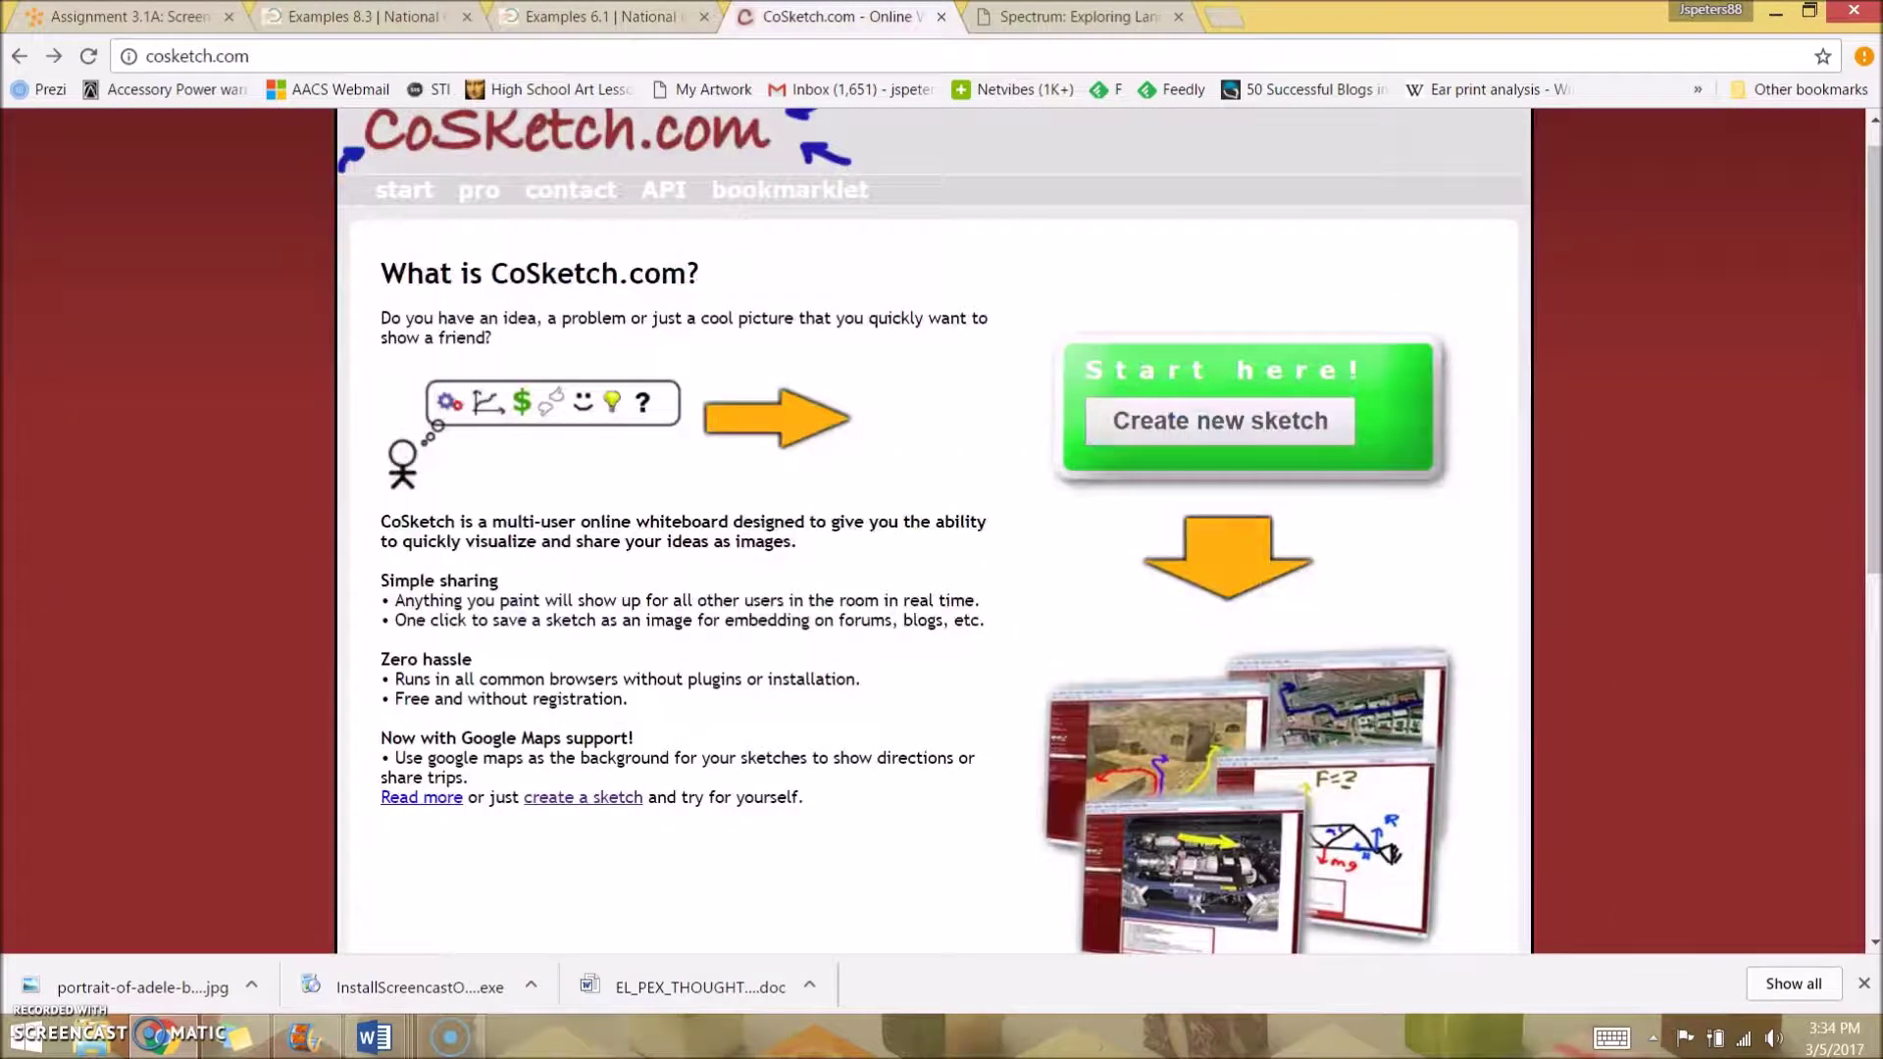
Create a new CoSketch room, toggle its chat on and off, and expand Upload image
{"action": "left_click", "coordinate": [1277, 432]}
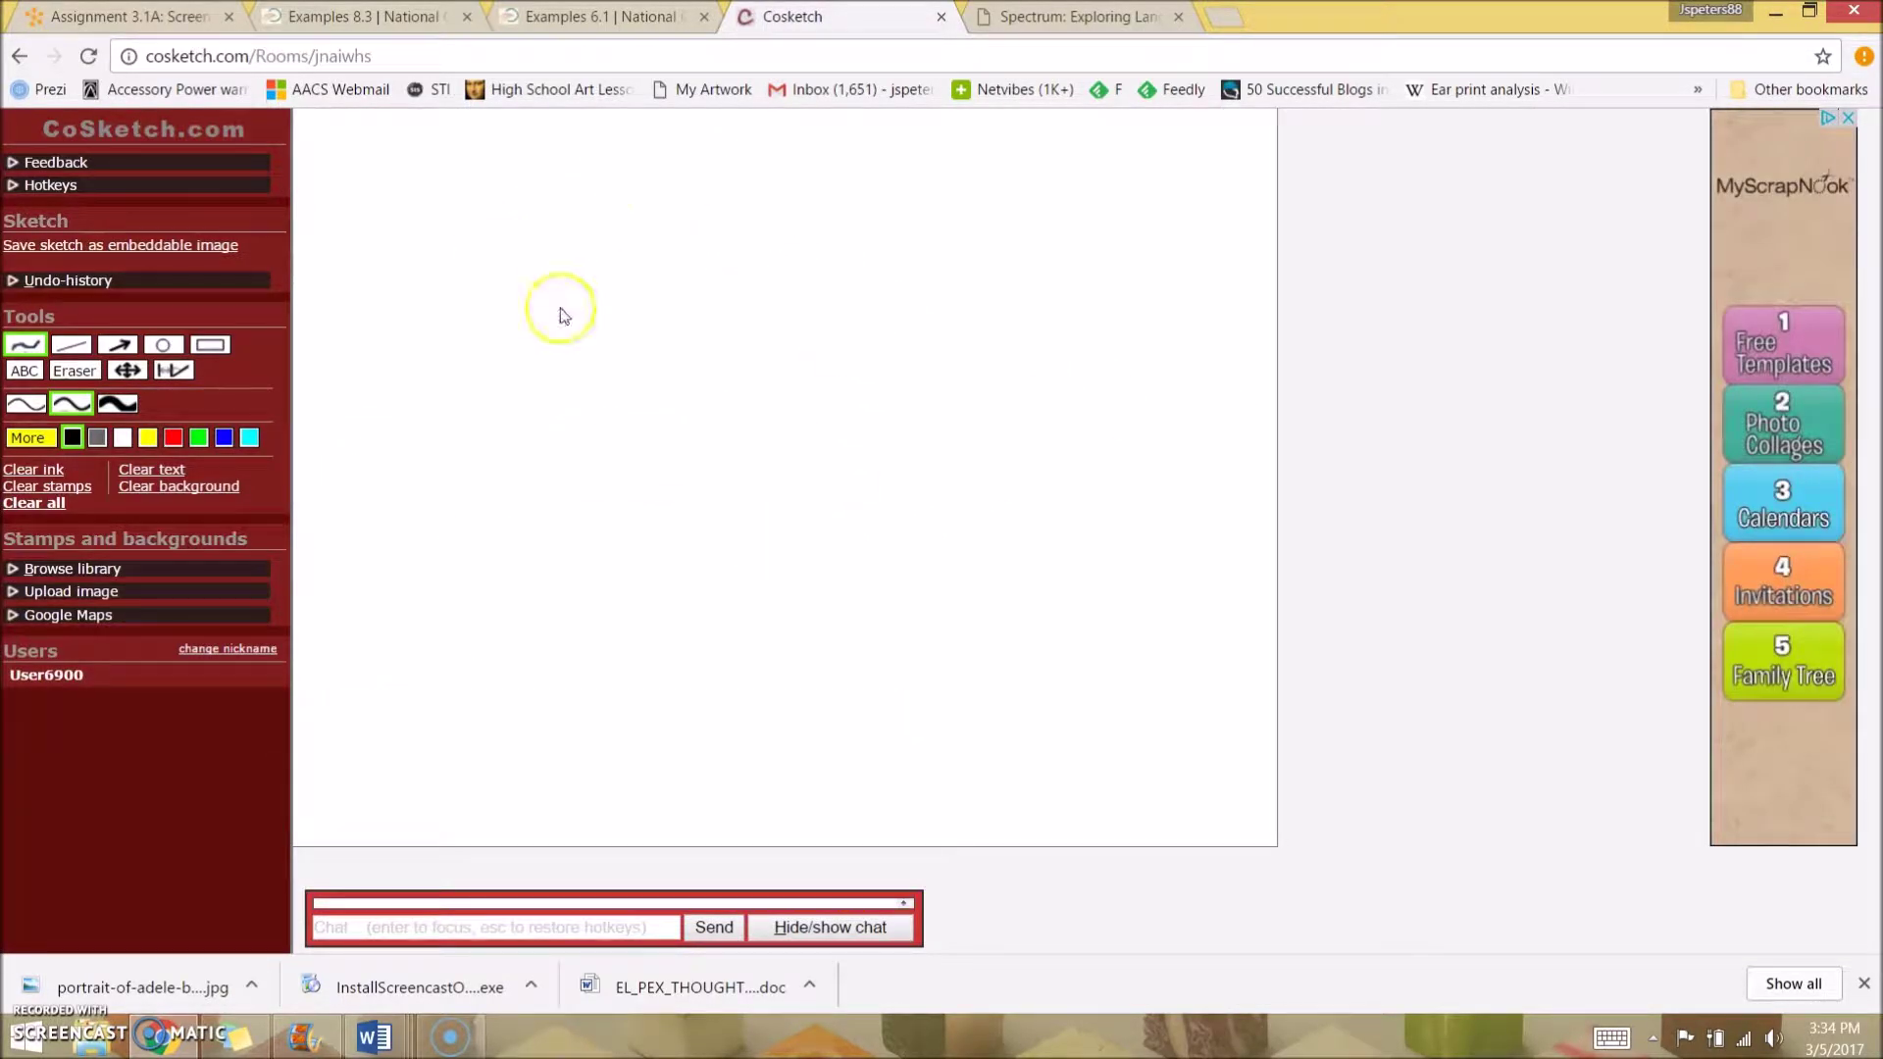
{"action": "left_click", "coordinate": [797, 925]}
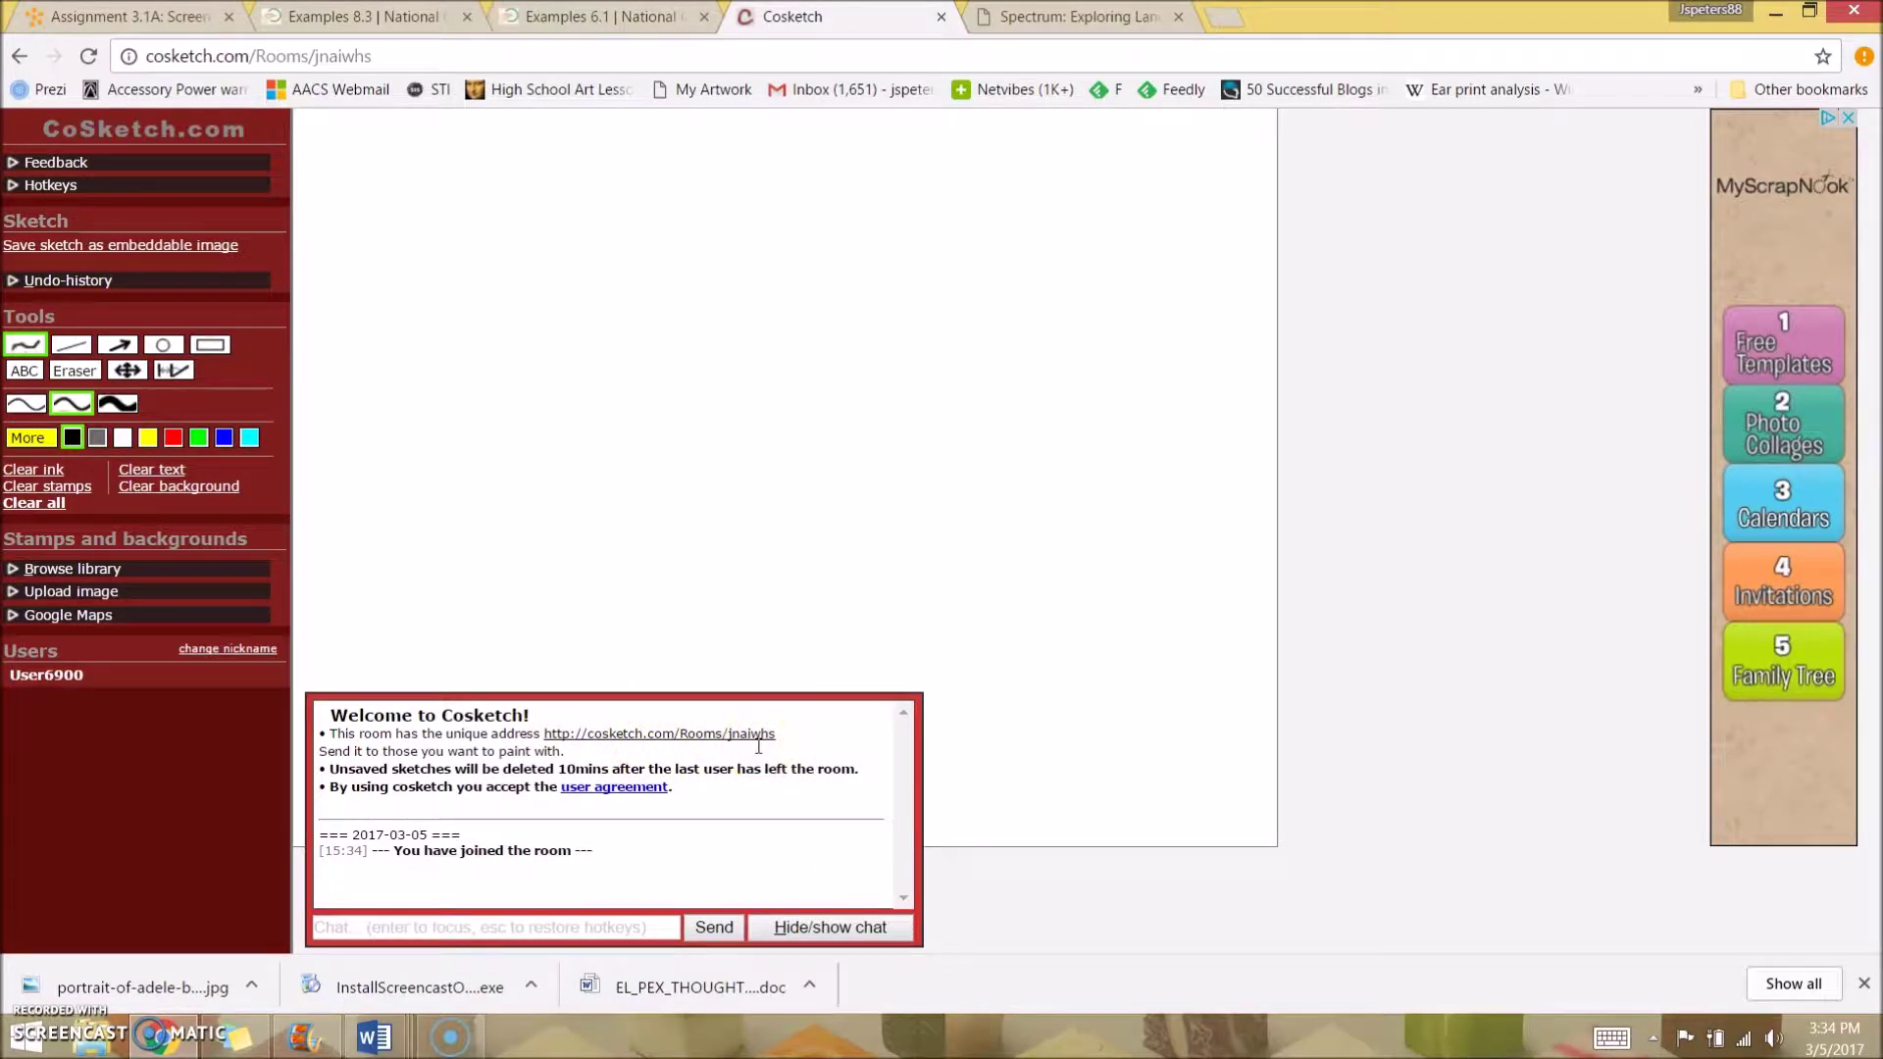
{"action": "mouse_move", "coordinate": [860, 715]}
{"action": "left_mouse_down"}
{"action": "mouse_move", "coordinate": [845, 708]}
{"action": "mouse_move", "coordinate": [905, 718]}
{"action": "left_mouse_up"}
{"action": "left_click", "coordinate": [847, 928]}
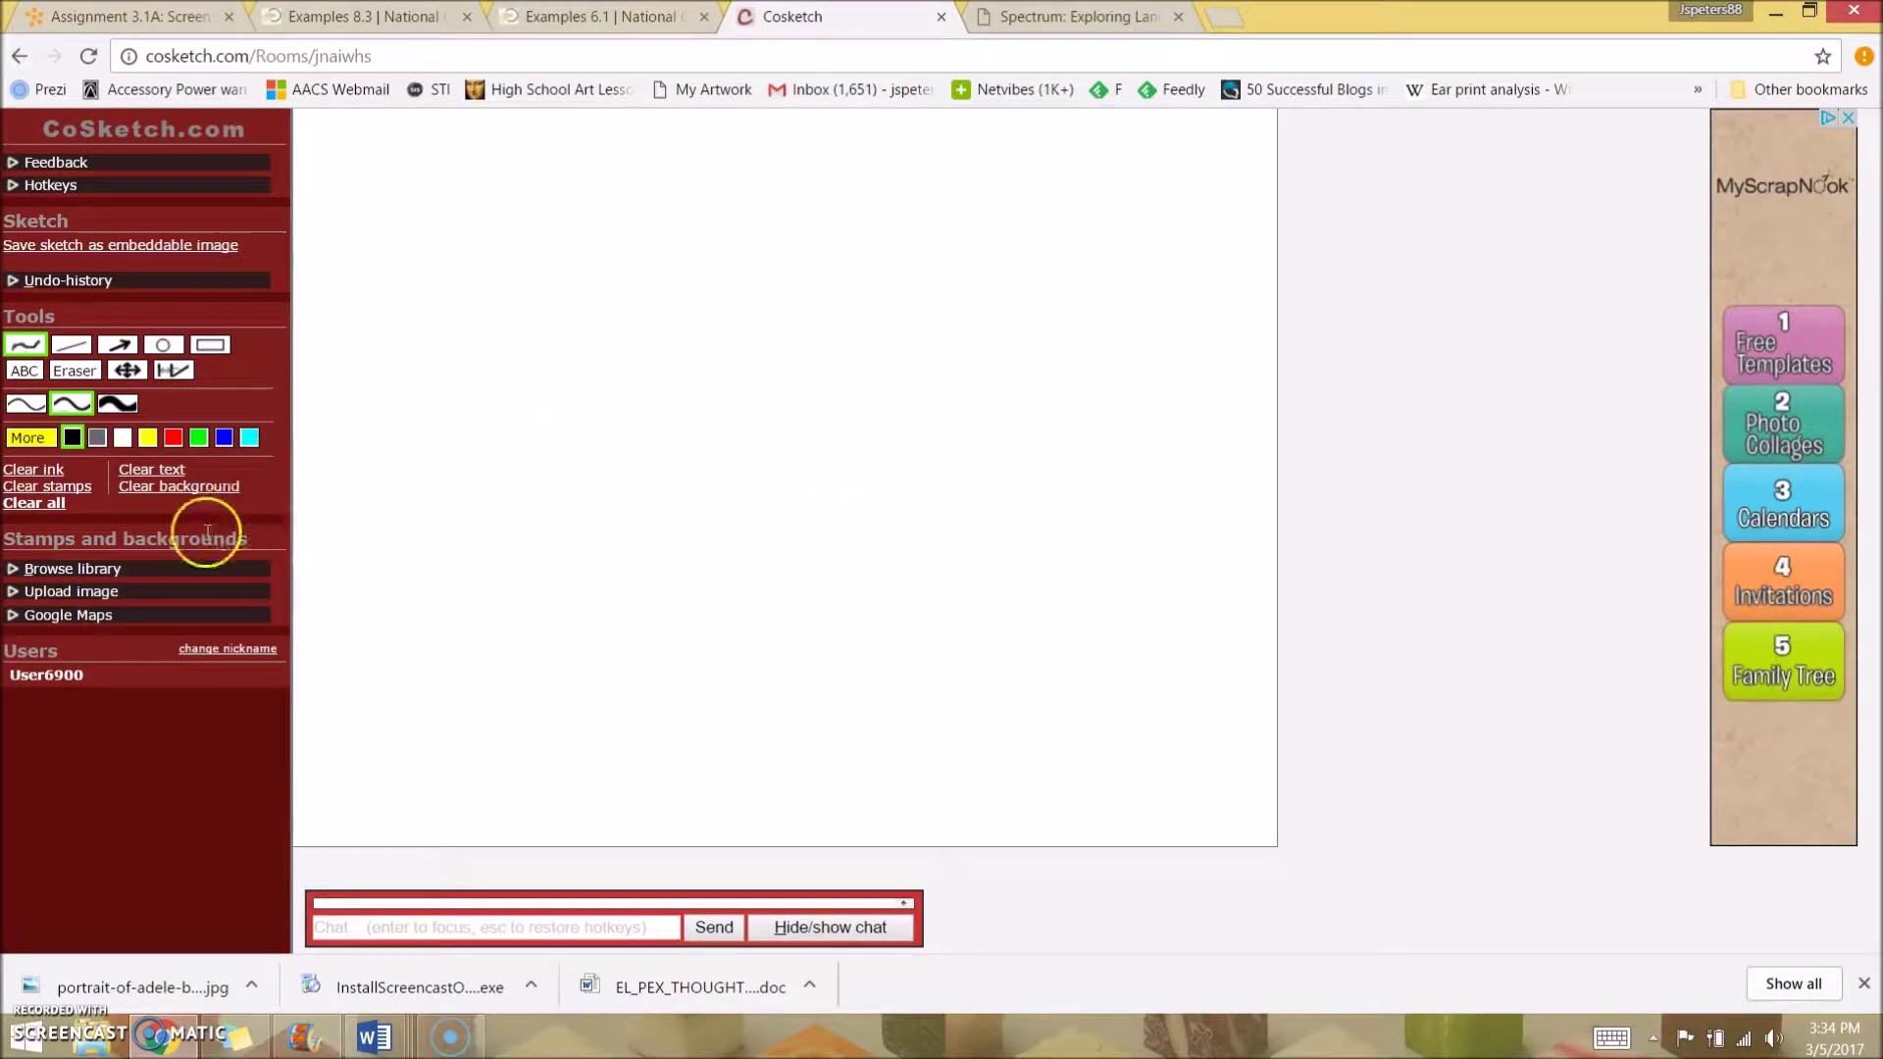
{"action": "left_click", "coordinate": [38, 594]}
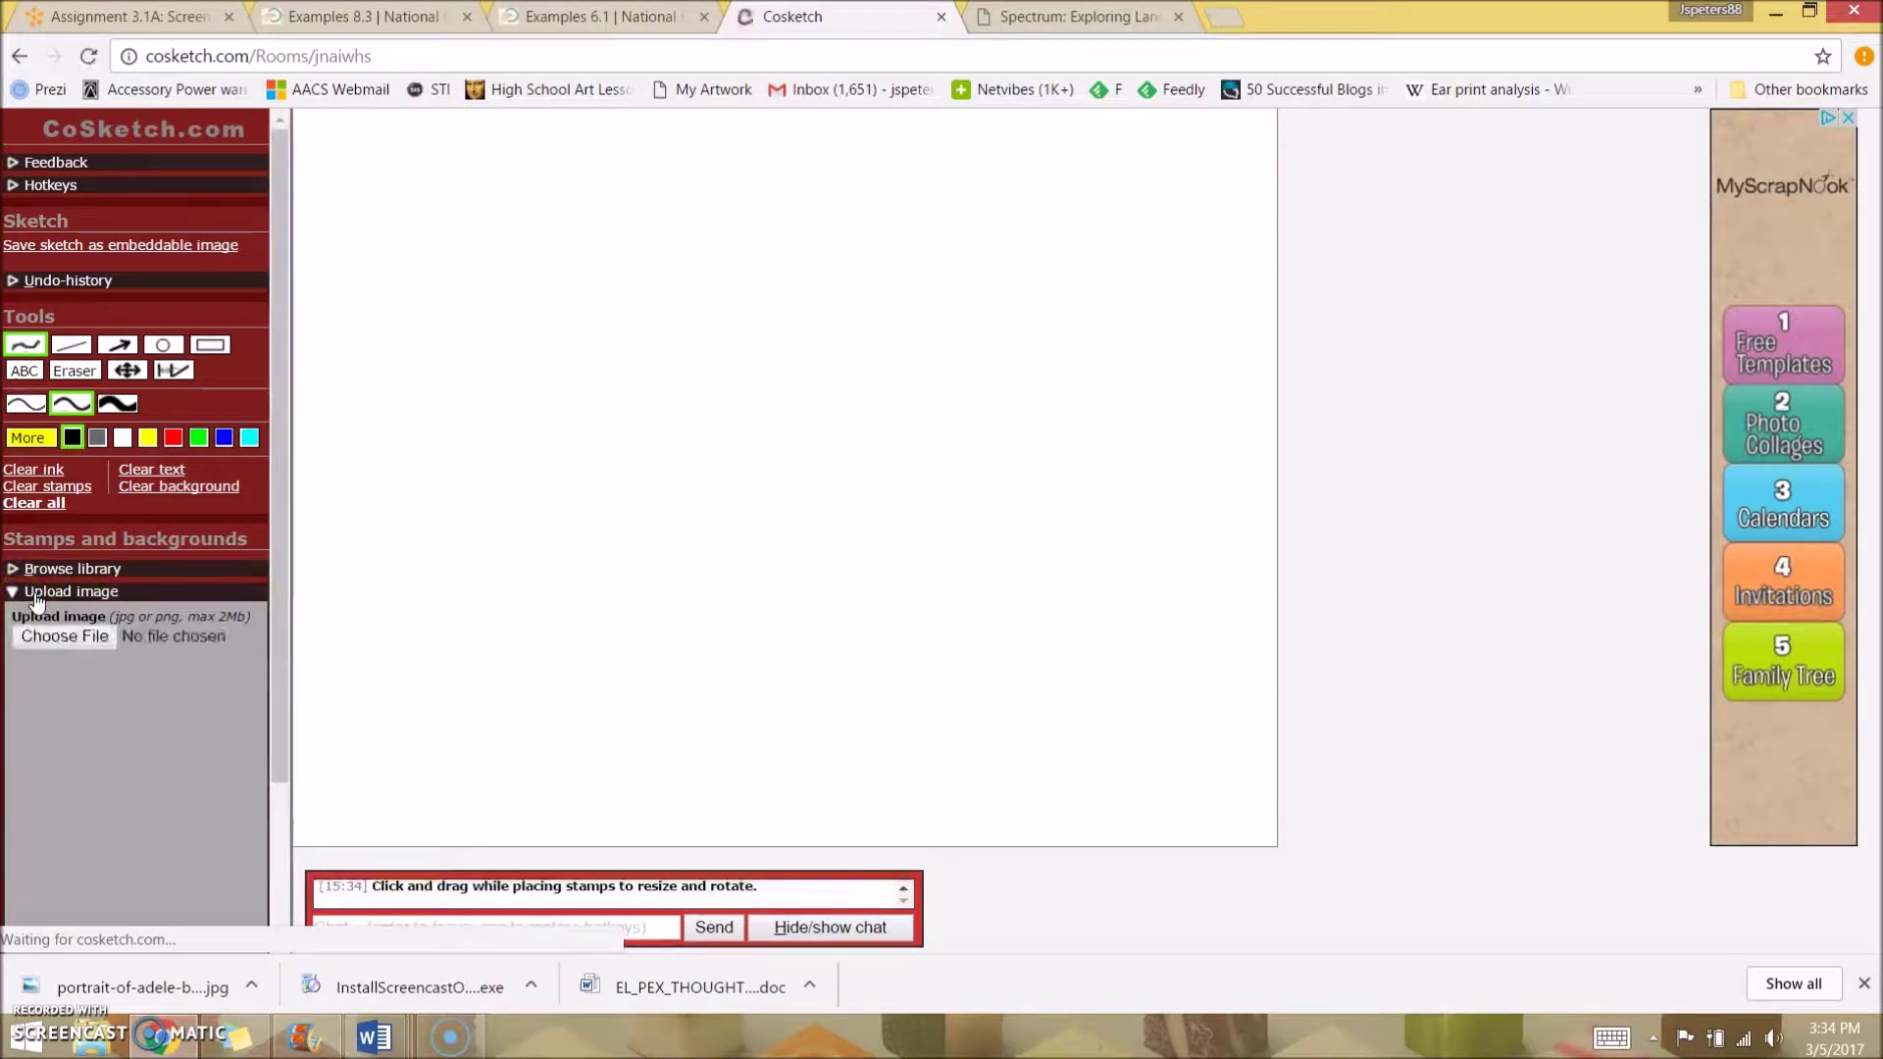
Upload portrait-of-adele-bloch-bauer-i-by-gustav-klimt and use it as the canvas background
{"action": "left_click", "coordinate": [176, 640]}
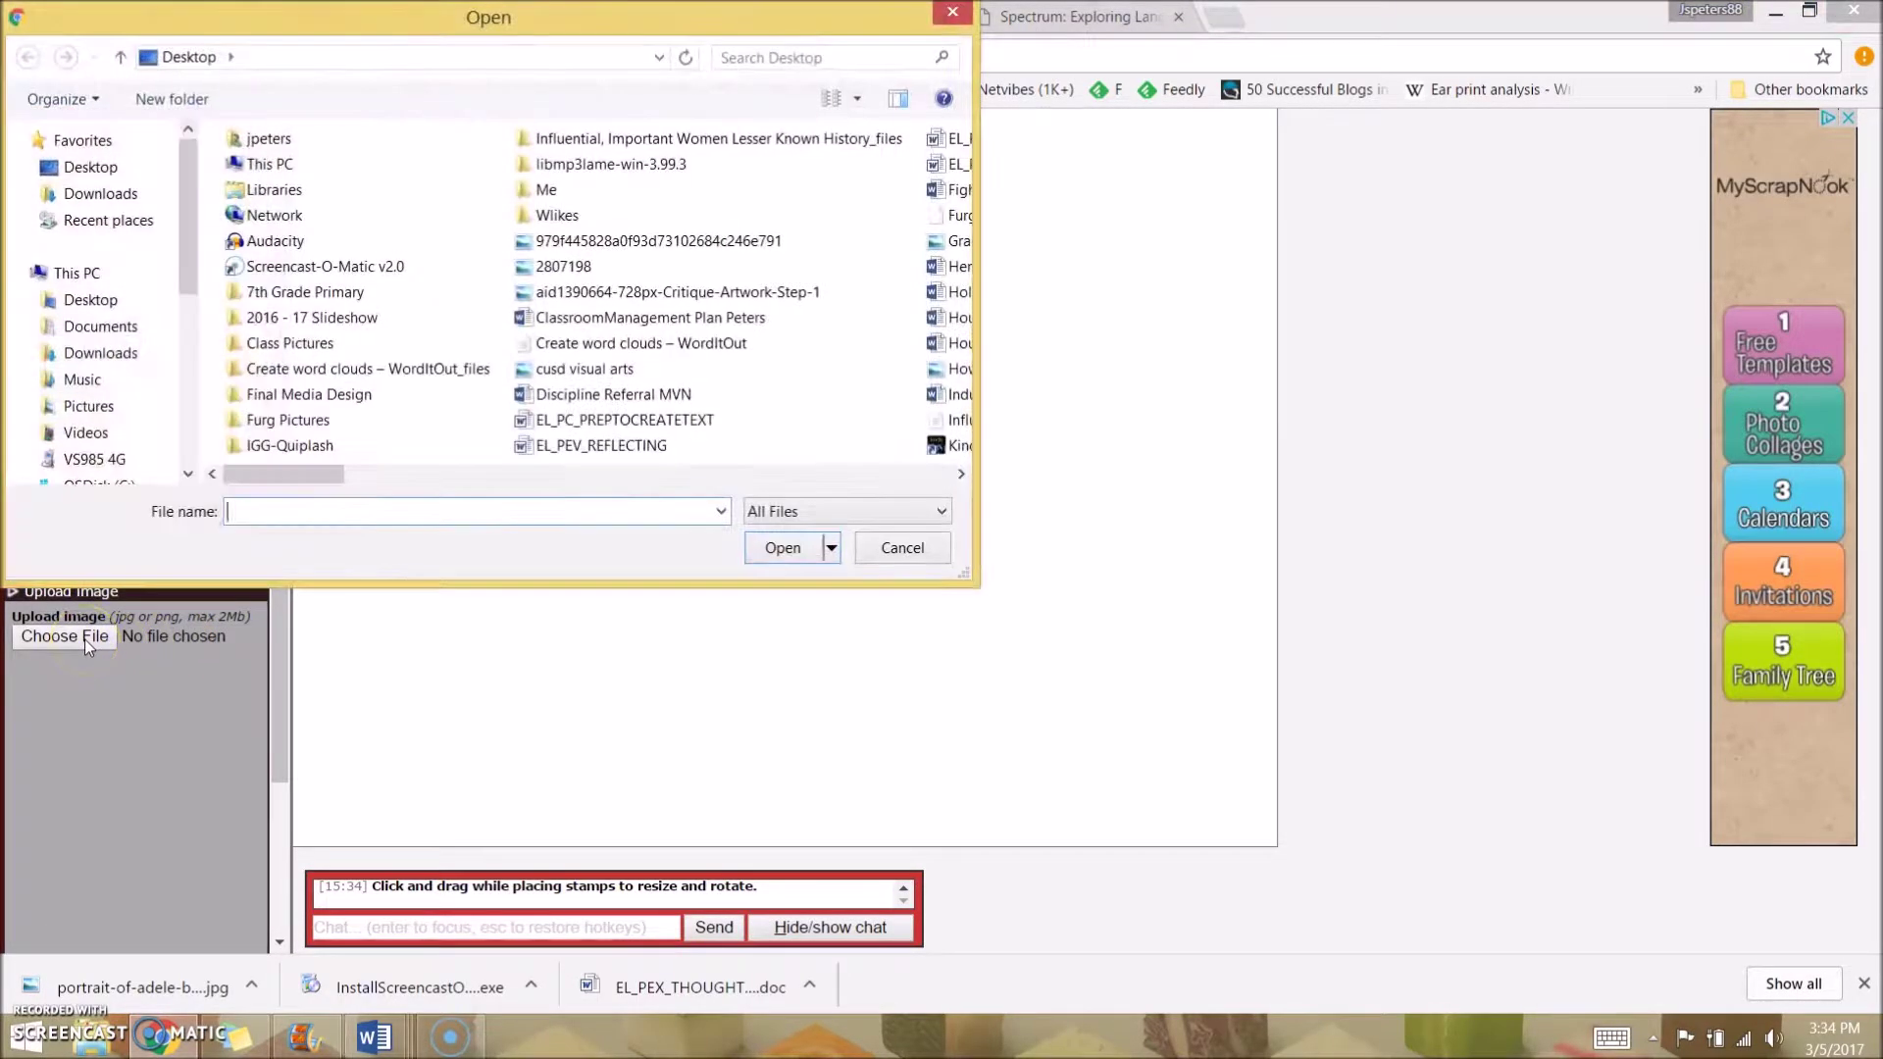
{"action": "left_click", "coordinate": [263, 490]}
{"action": "left_click_drag", "start_coordinate": [263, 490], "coordinate": [638, 483]}
{"action": "left_click", "coordinate": [769, 449]}
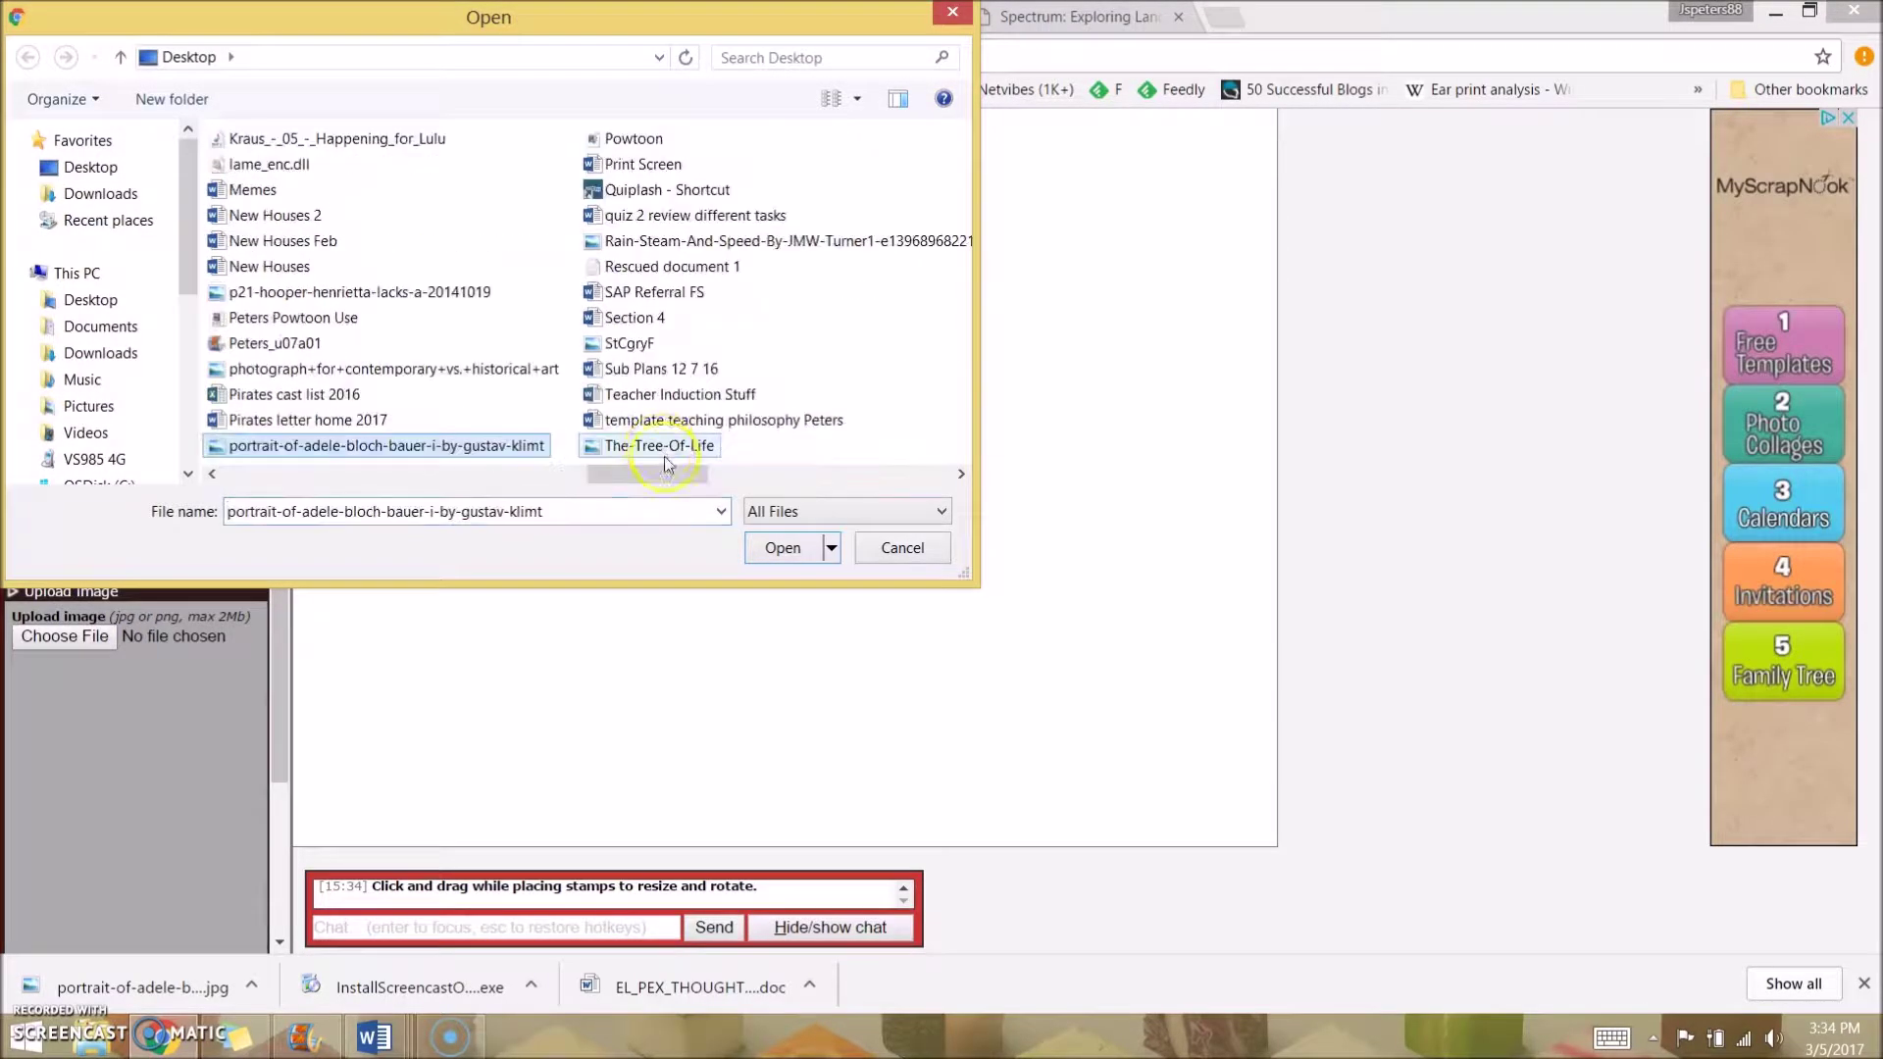
{"action": "left_click", "coordinate": [802, 557]}
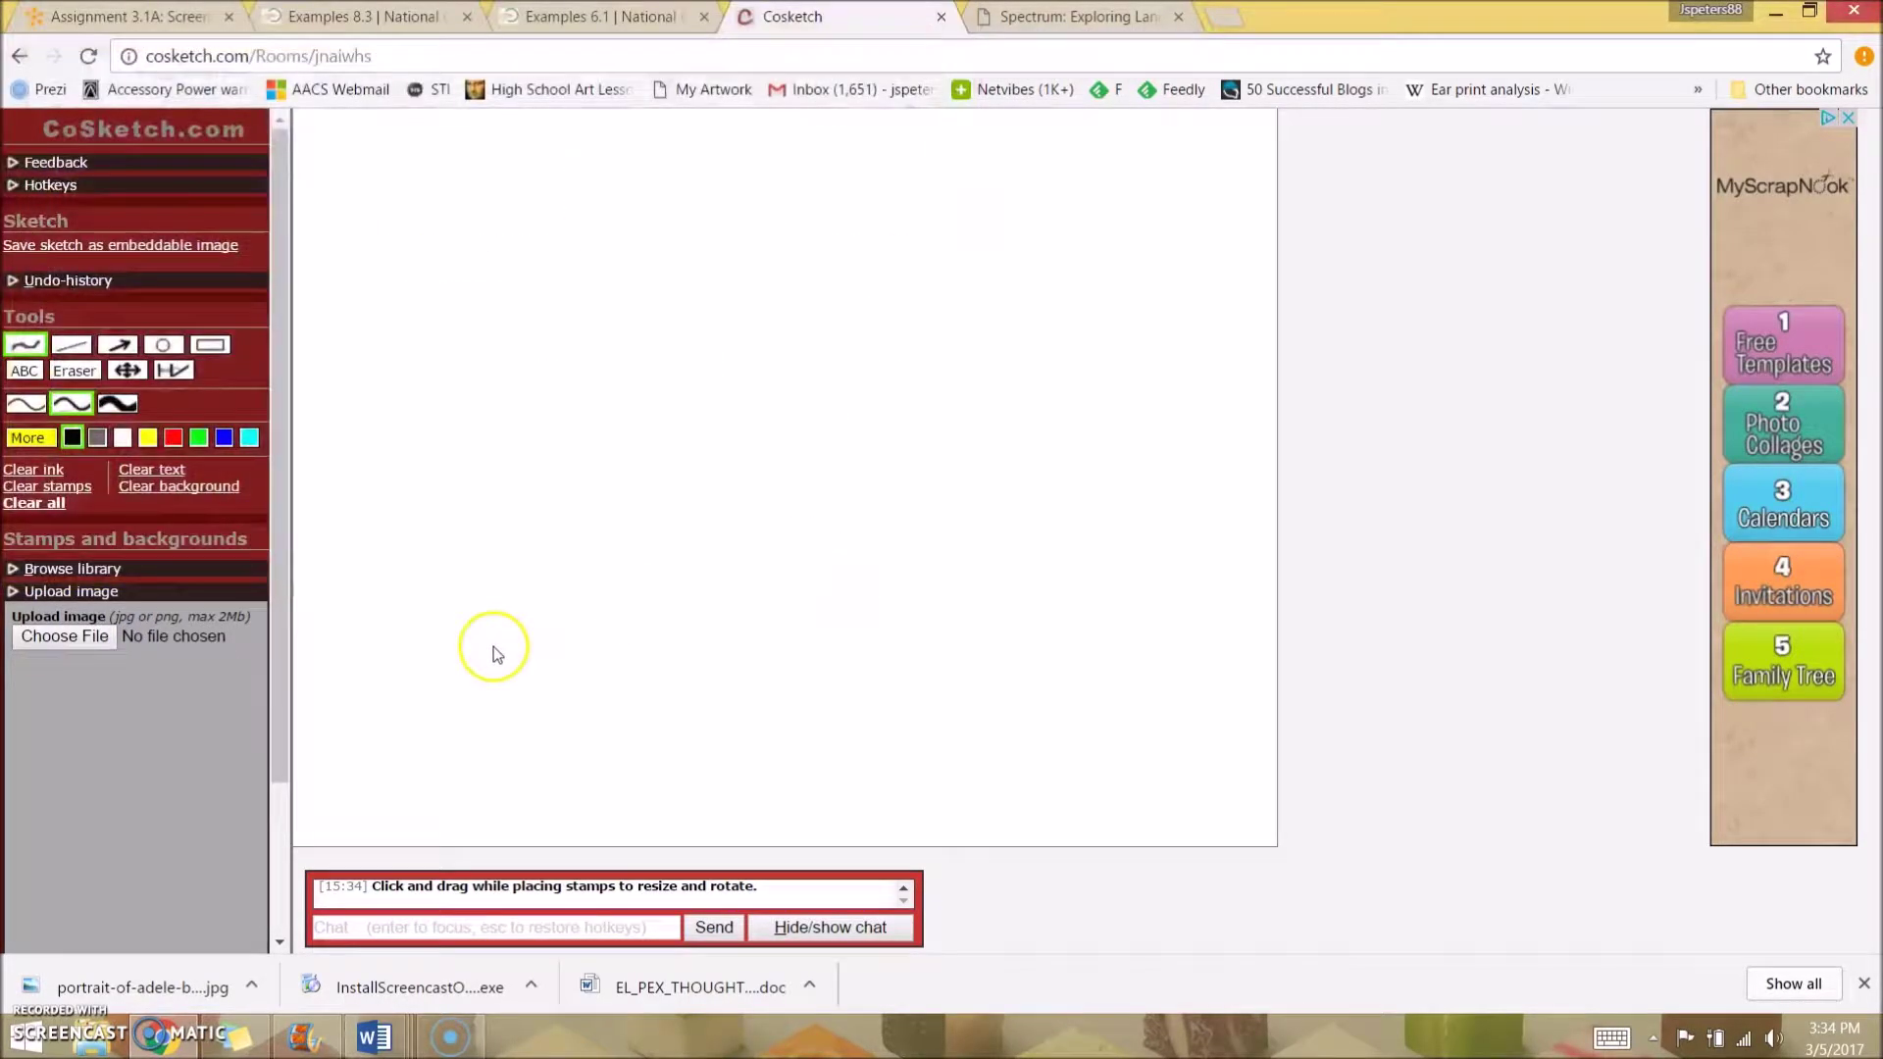
{"action": "left_click", "coordinate": [113, 659]}
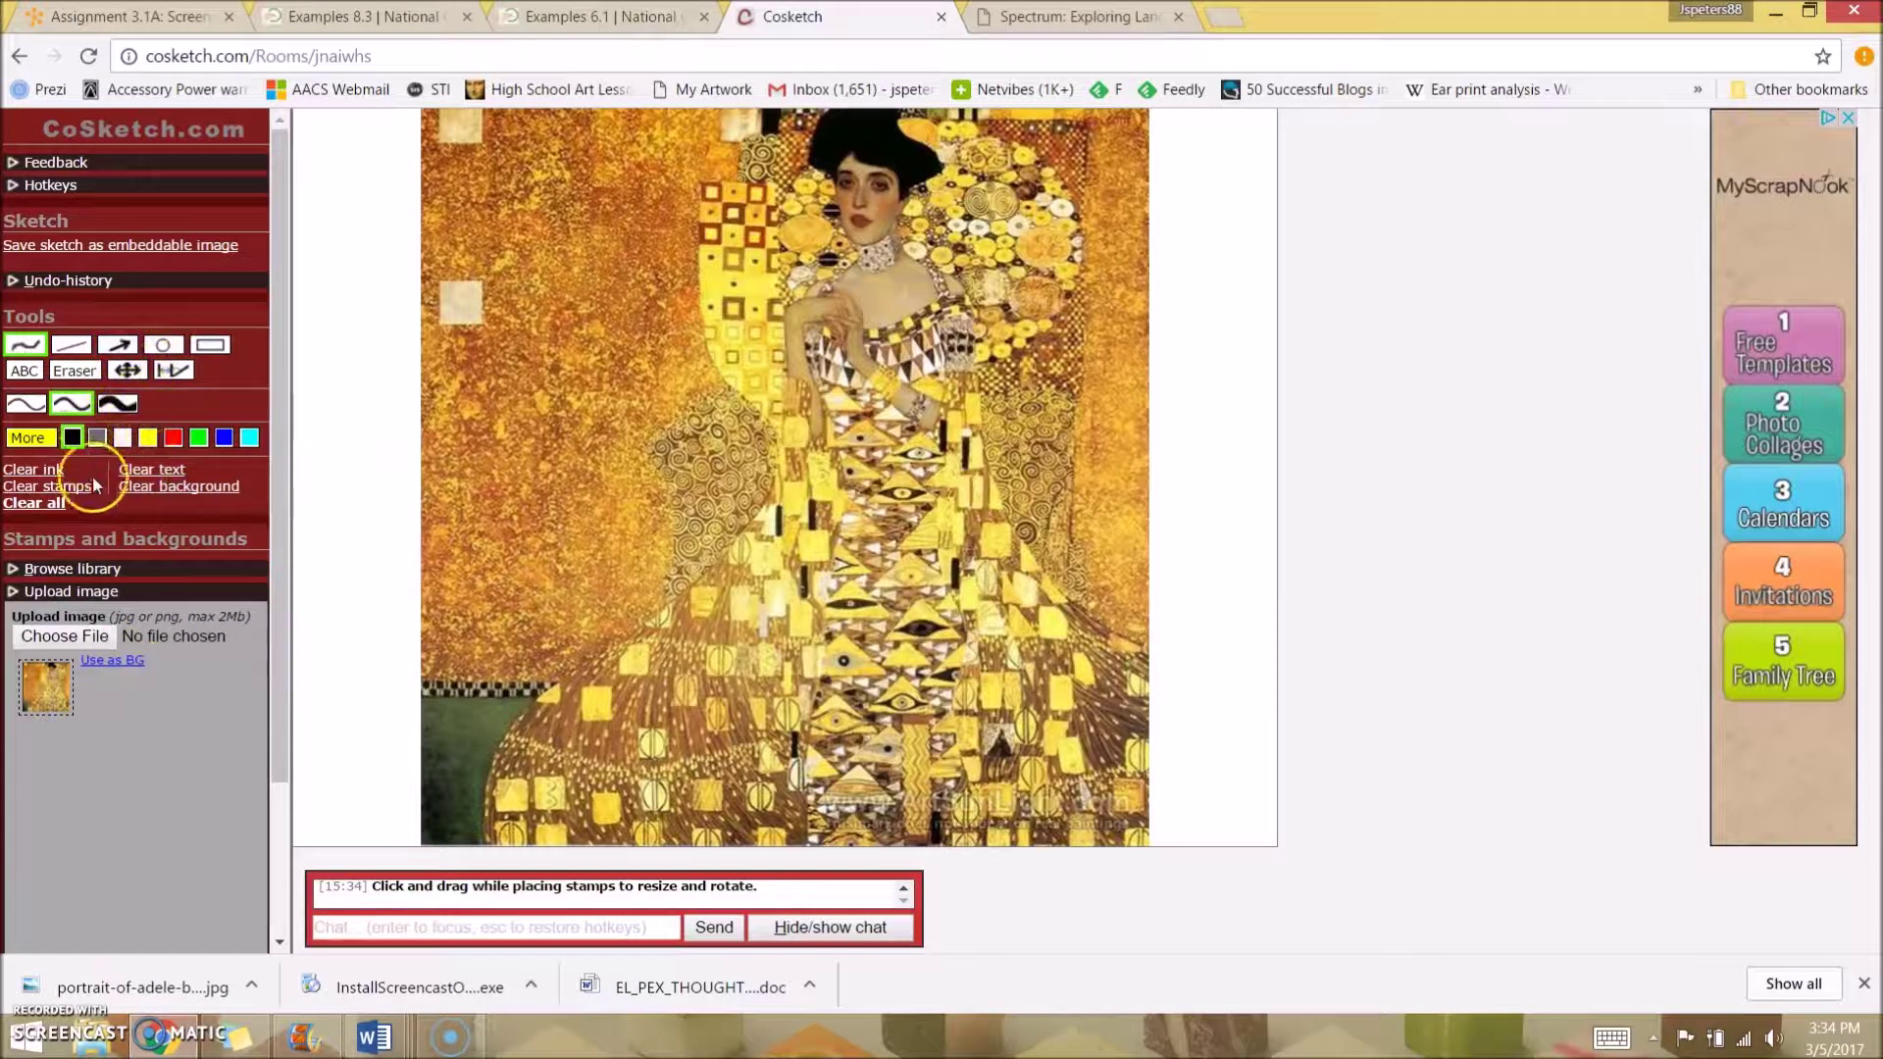
{"action": "left_click", "coordinate": [103, 569]}
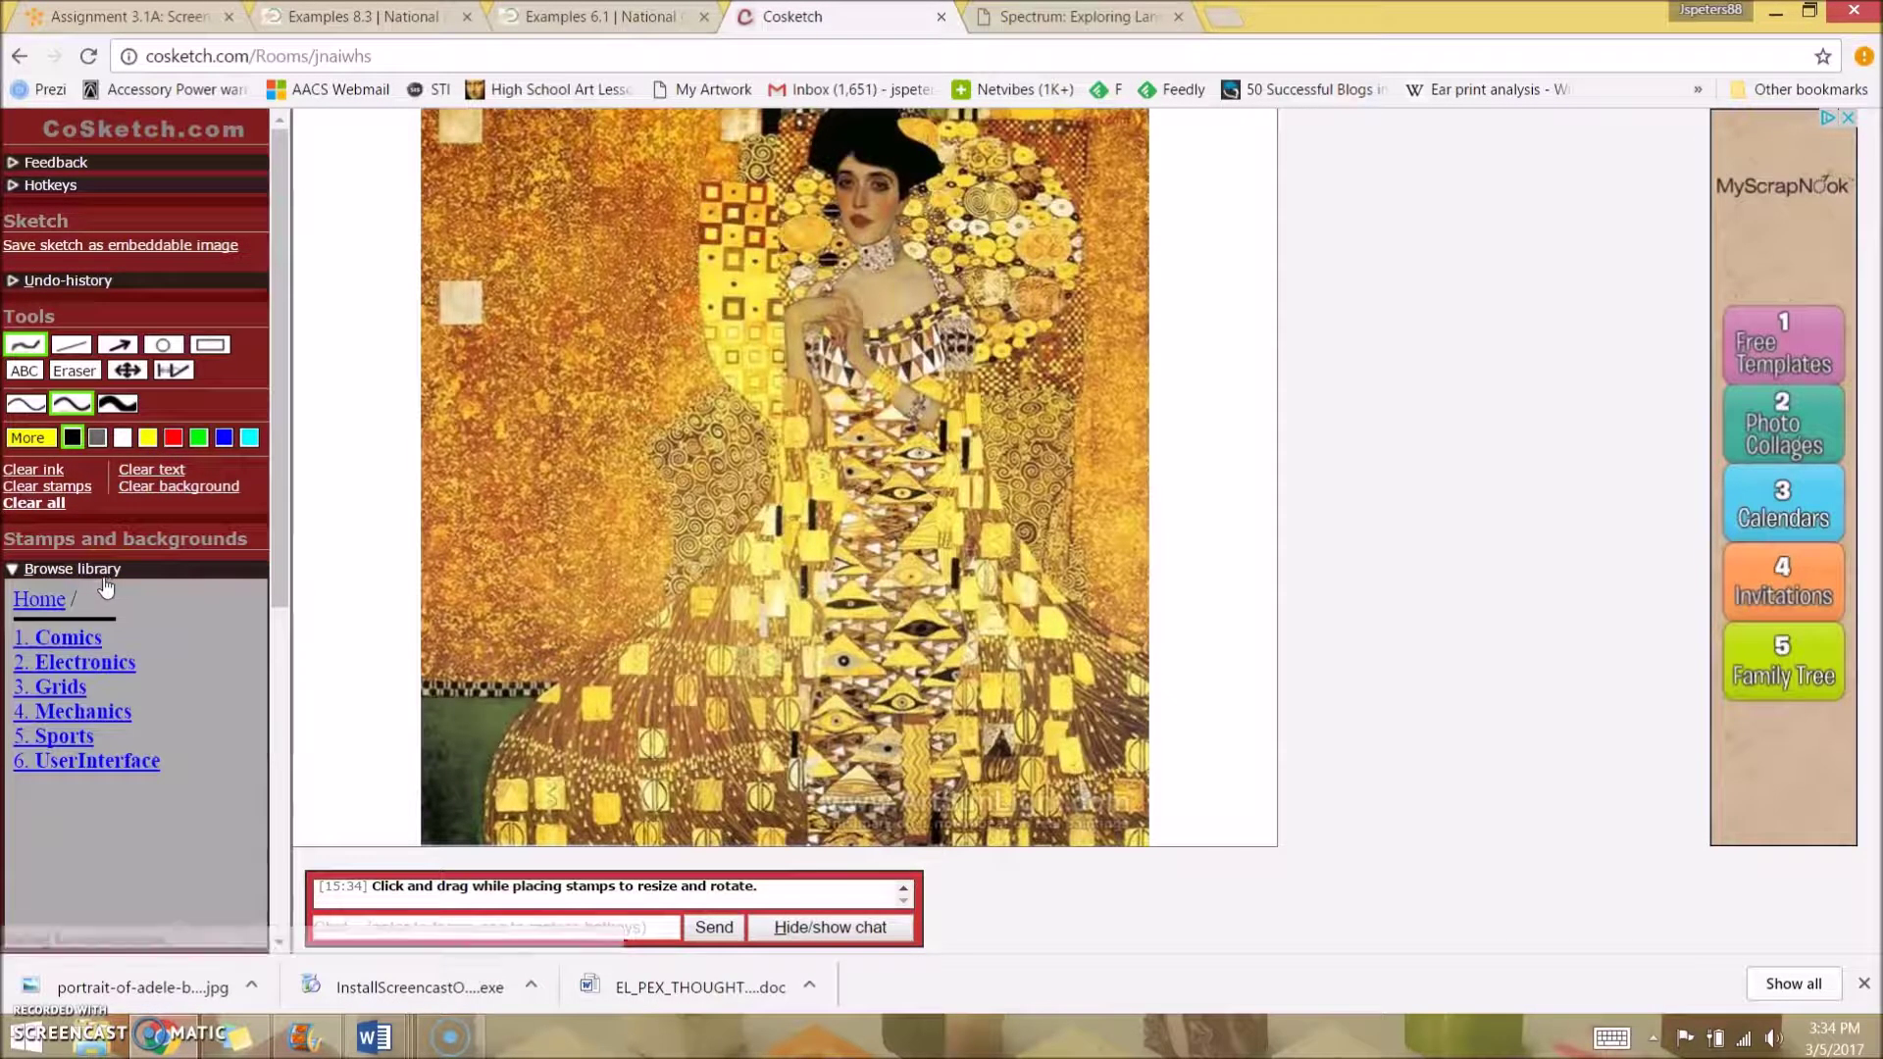
Collapse the stamp library and briefly view the keyboard shortcuts list
{"action": "left_click", "coordinate": [83, 576]}
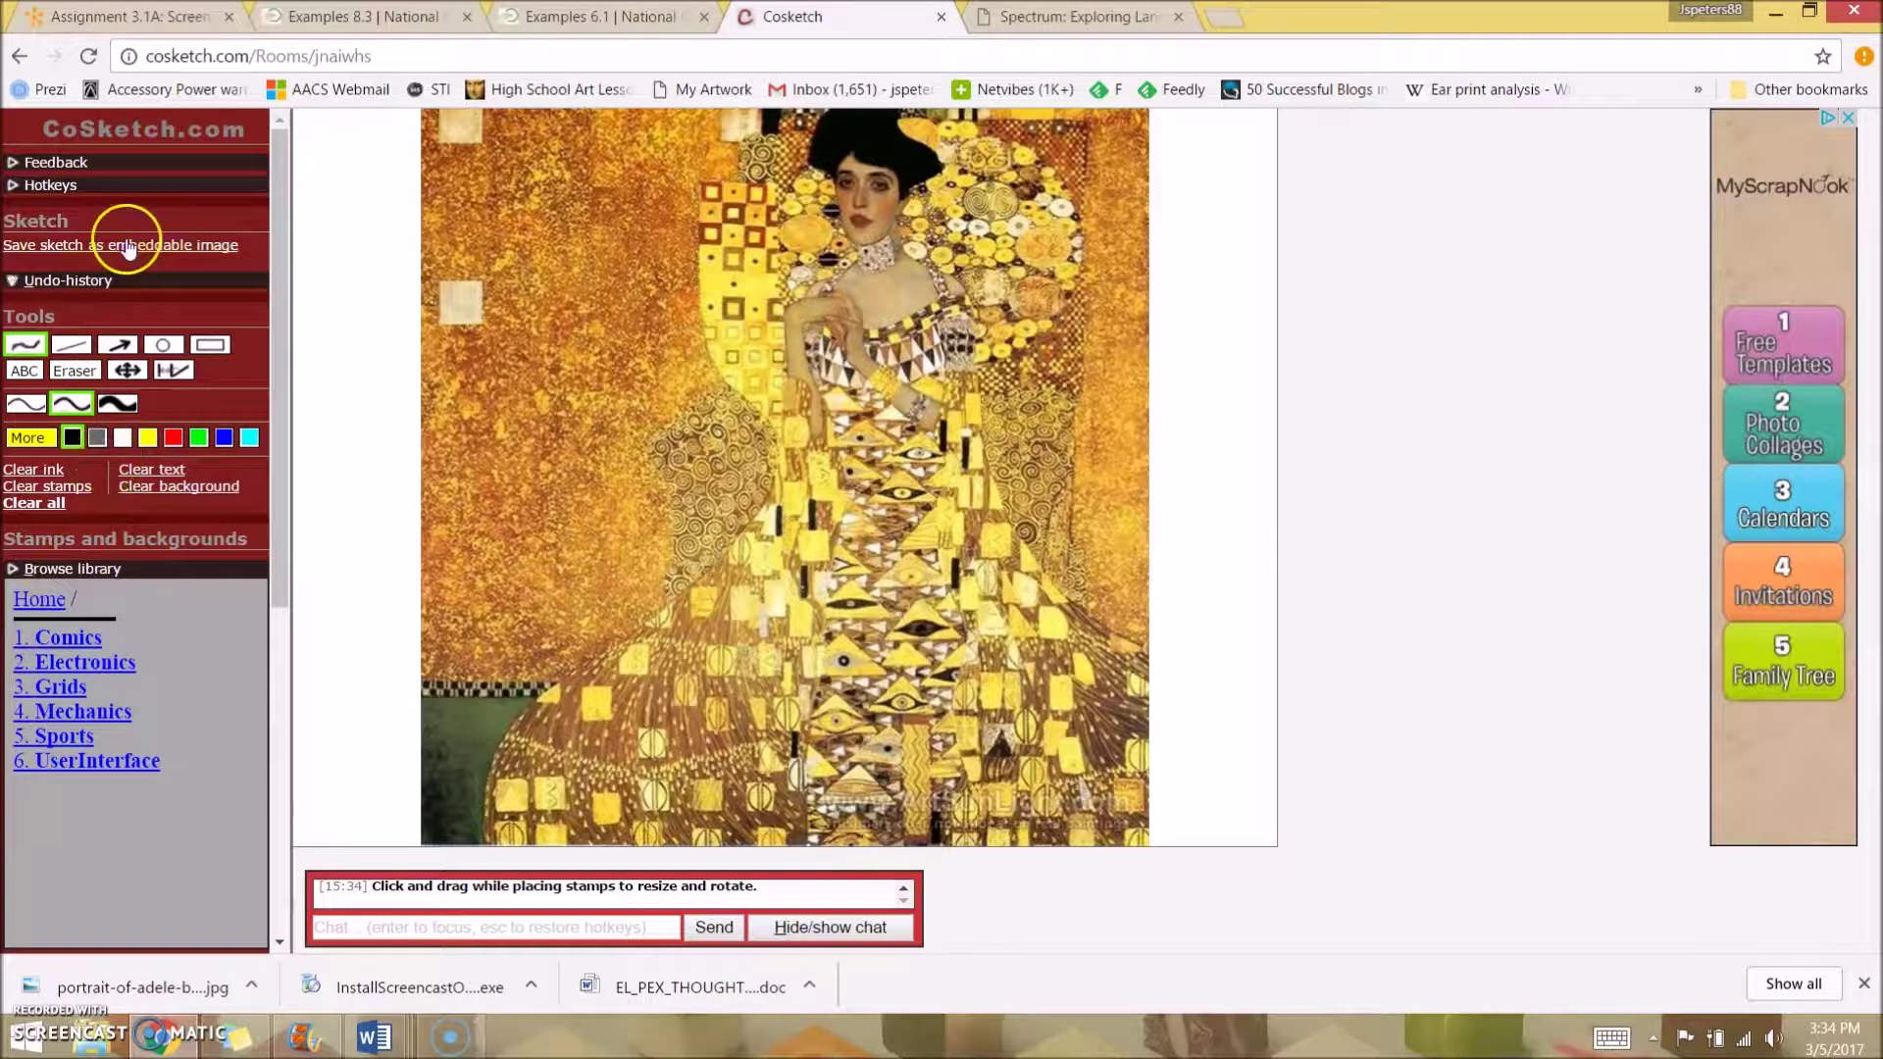
{"action": "left_click", "coordinate": [41, 186]}
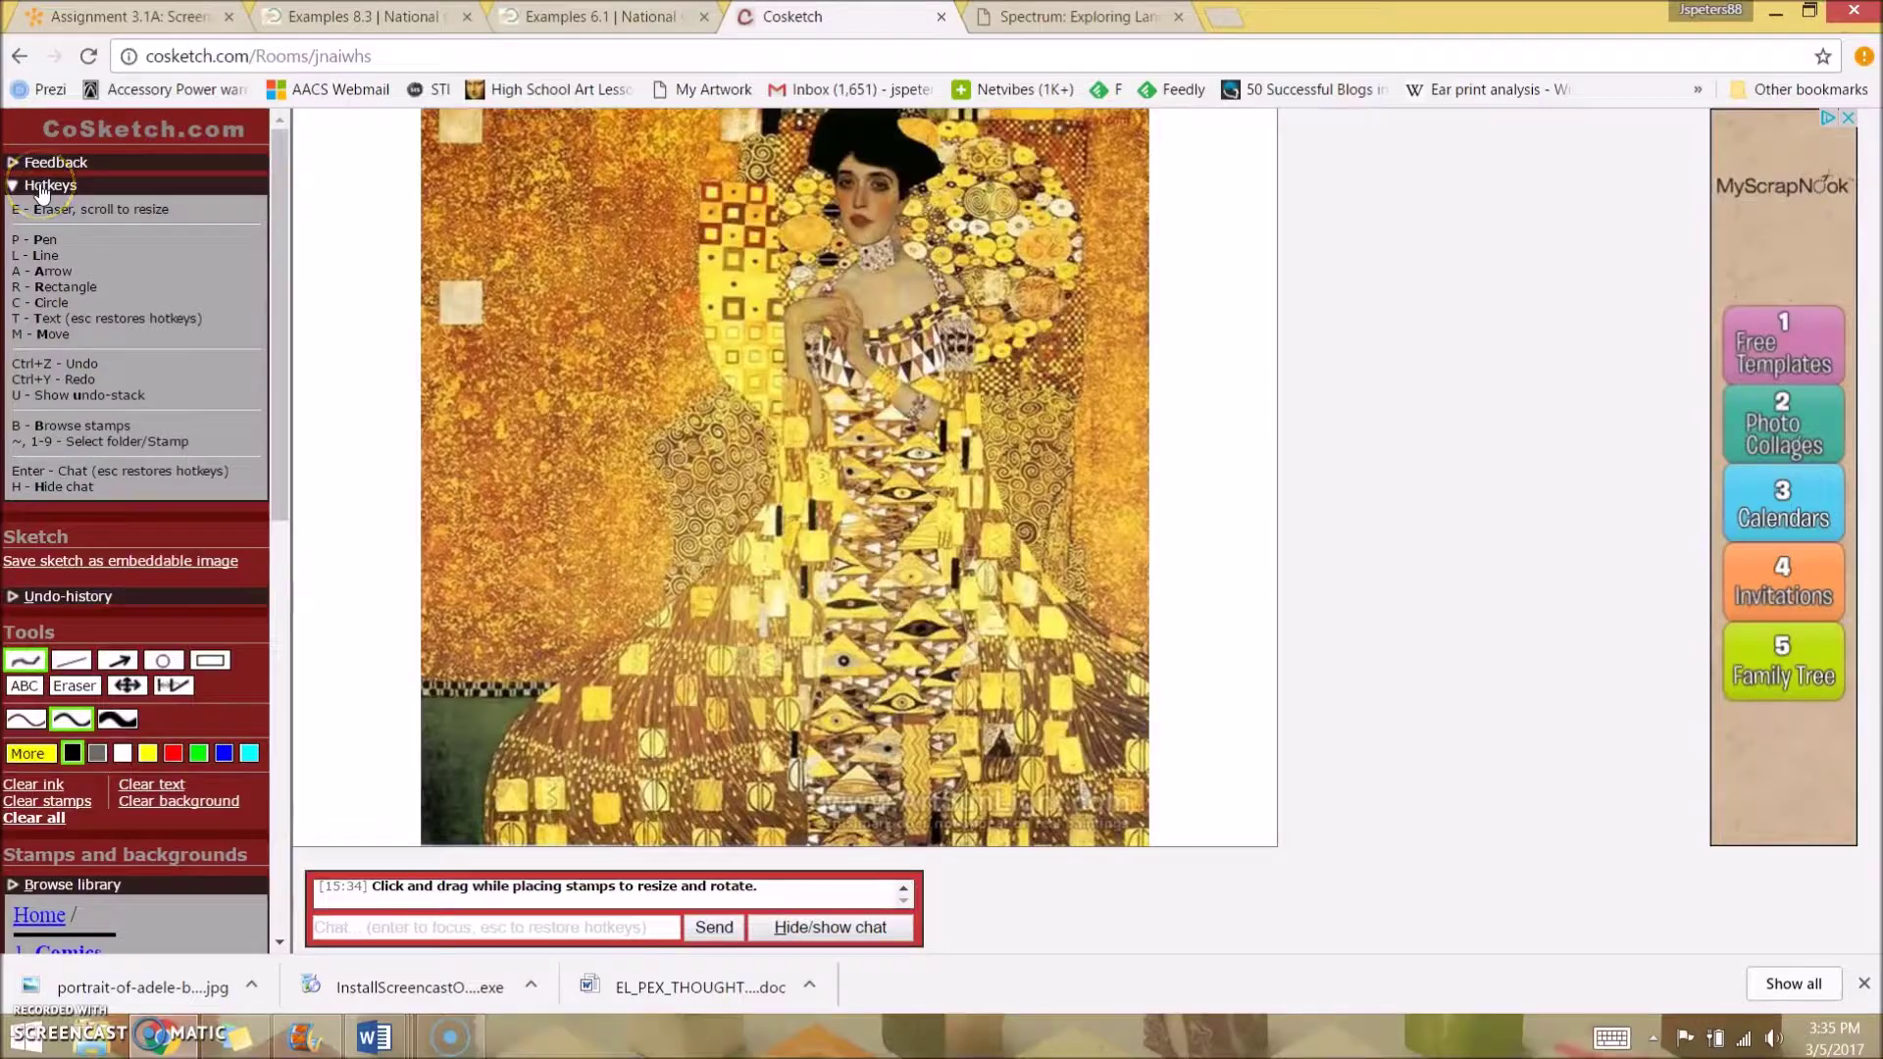
{"action": "left_click", "coordinate": [44, 185]}
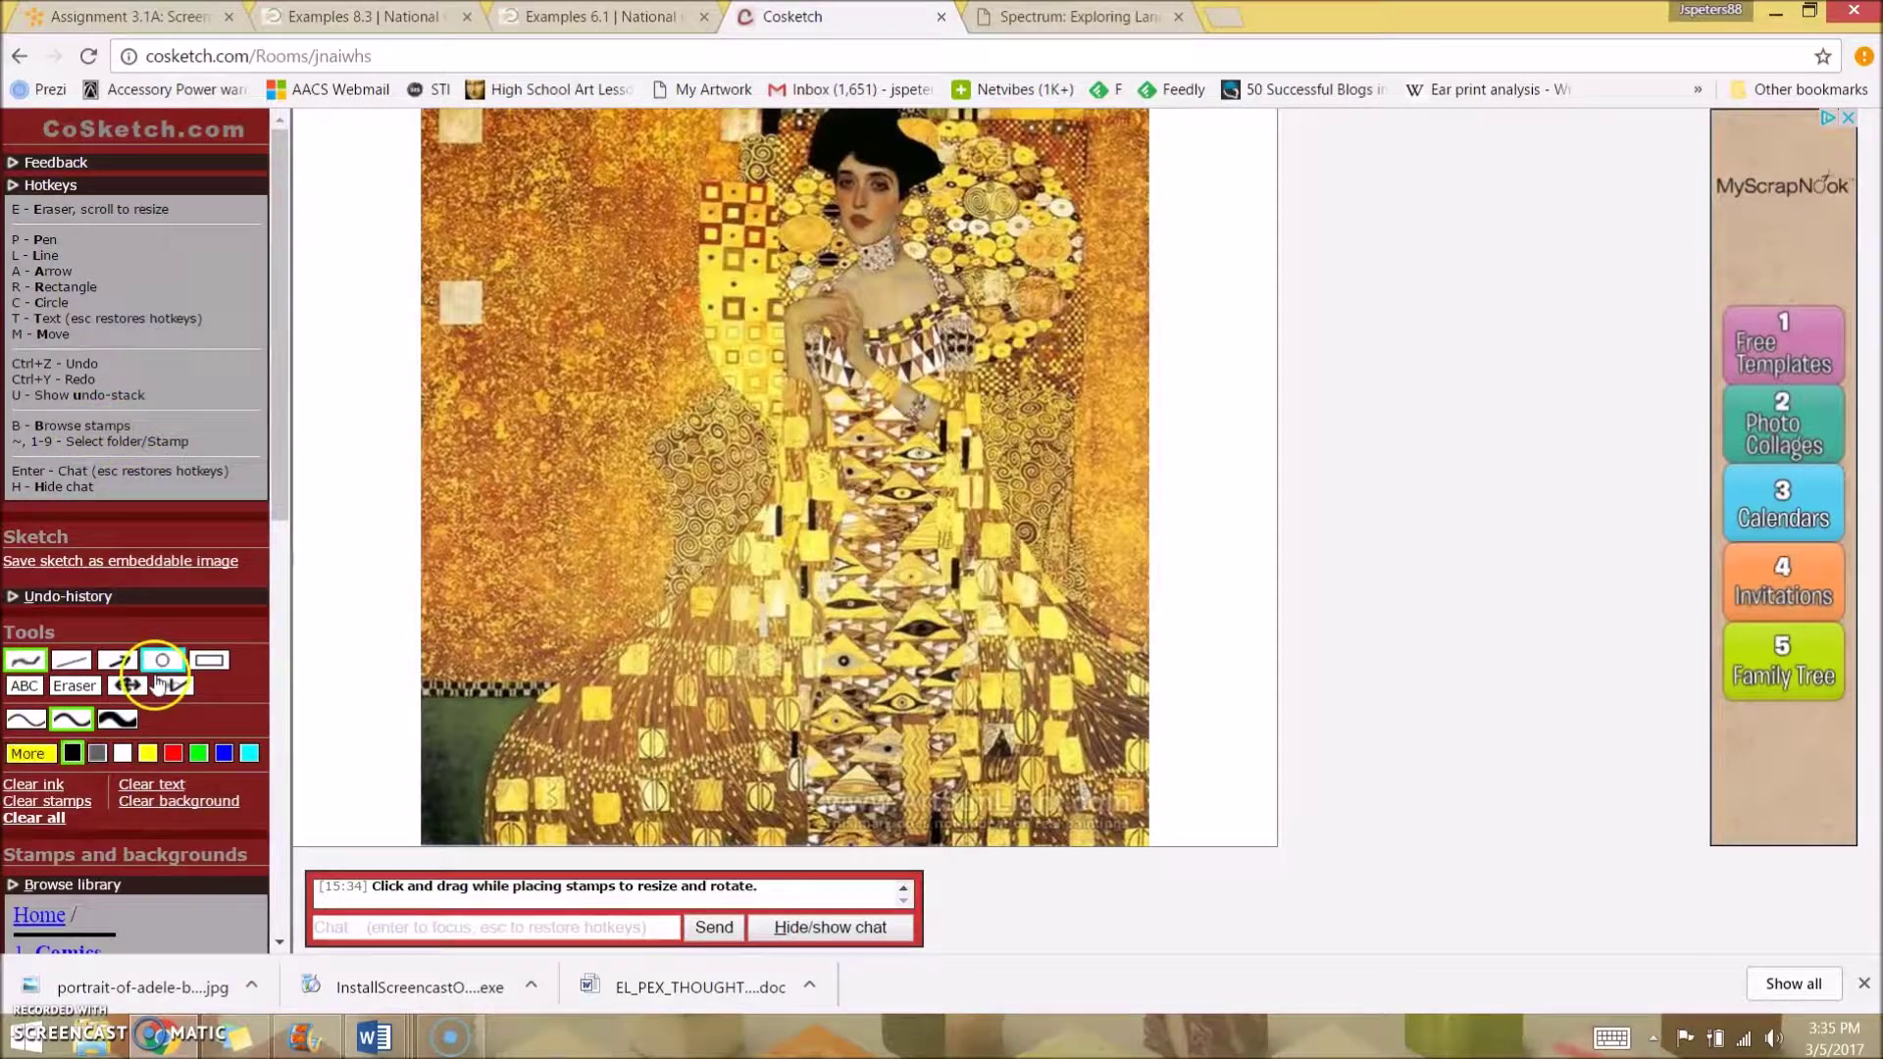
Draw an ink loop over the portrait's face, then go to the Examples 6.1 tab
{"action": "left_click_drag", "start_coordinate": [273, 449], "coordinate": [278, 619]}
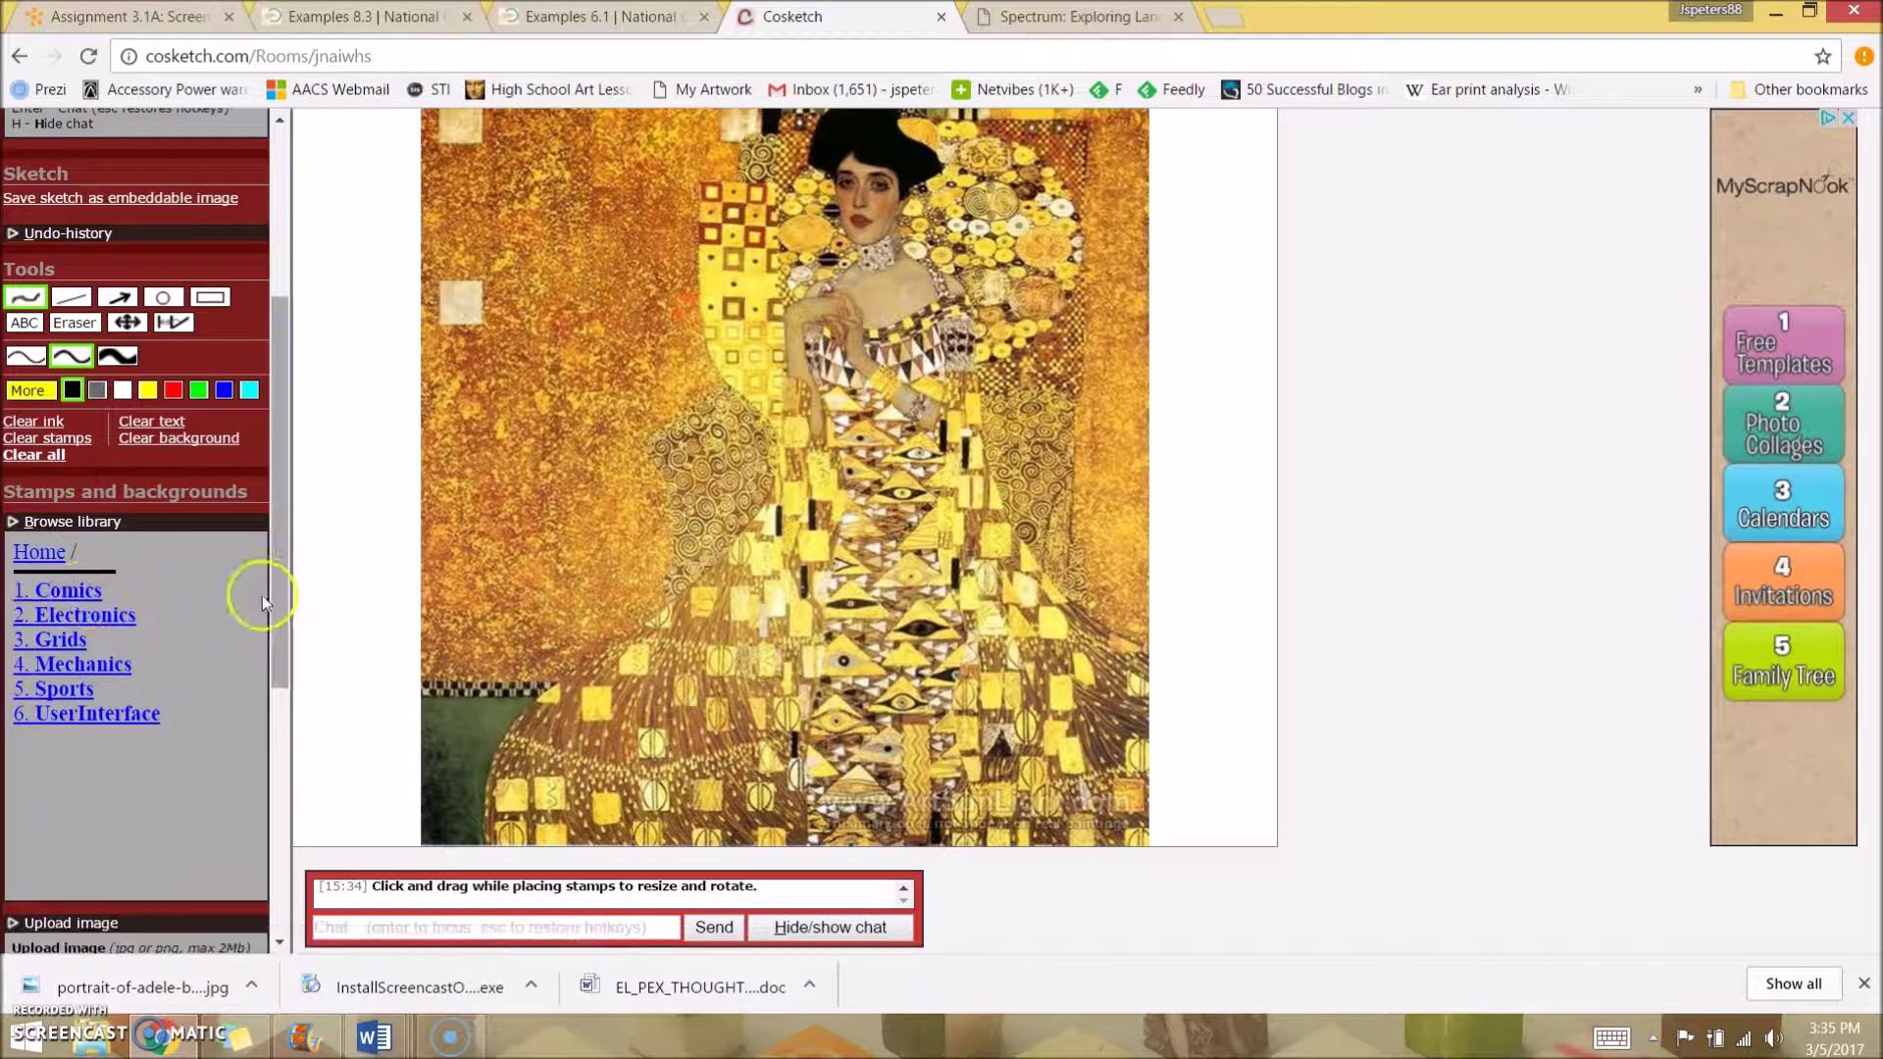
{"action": "scroll", "coordinate": [262, 602], "scroll_direction": "up", "scroll_amount": 3}
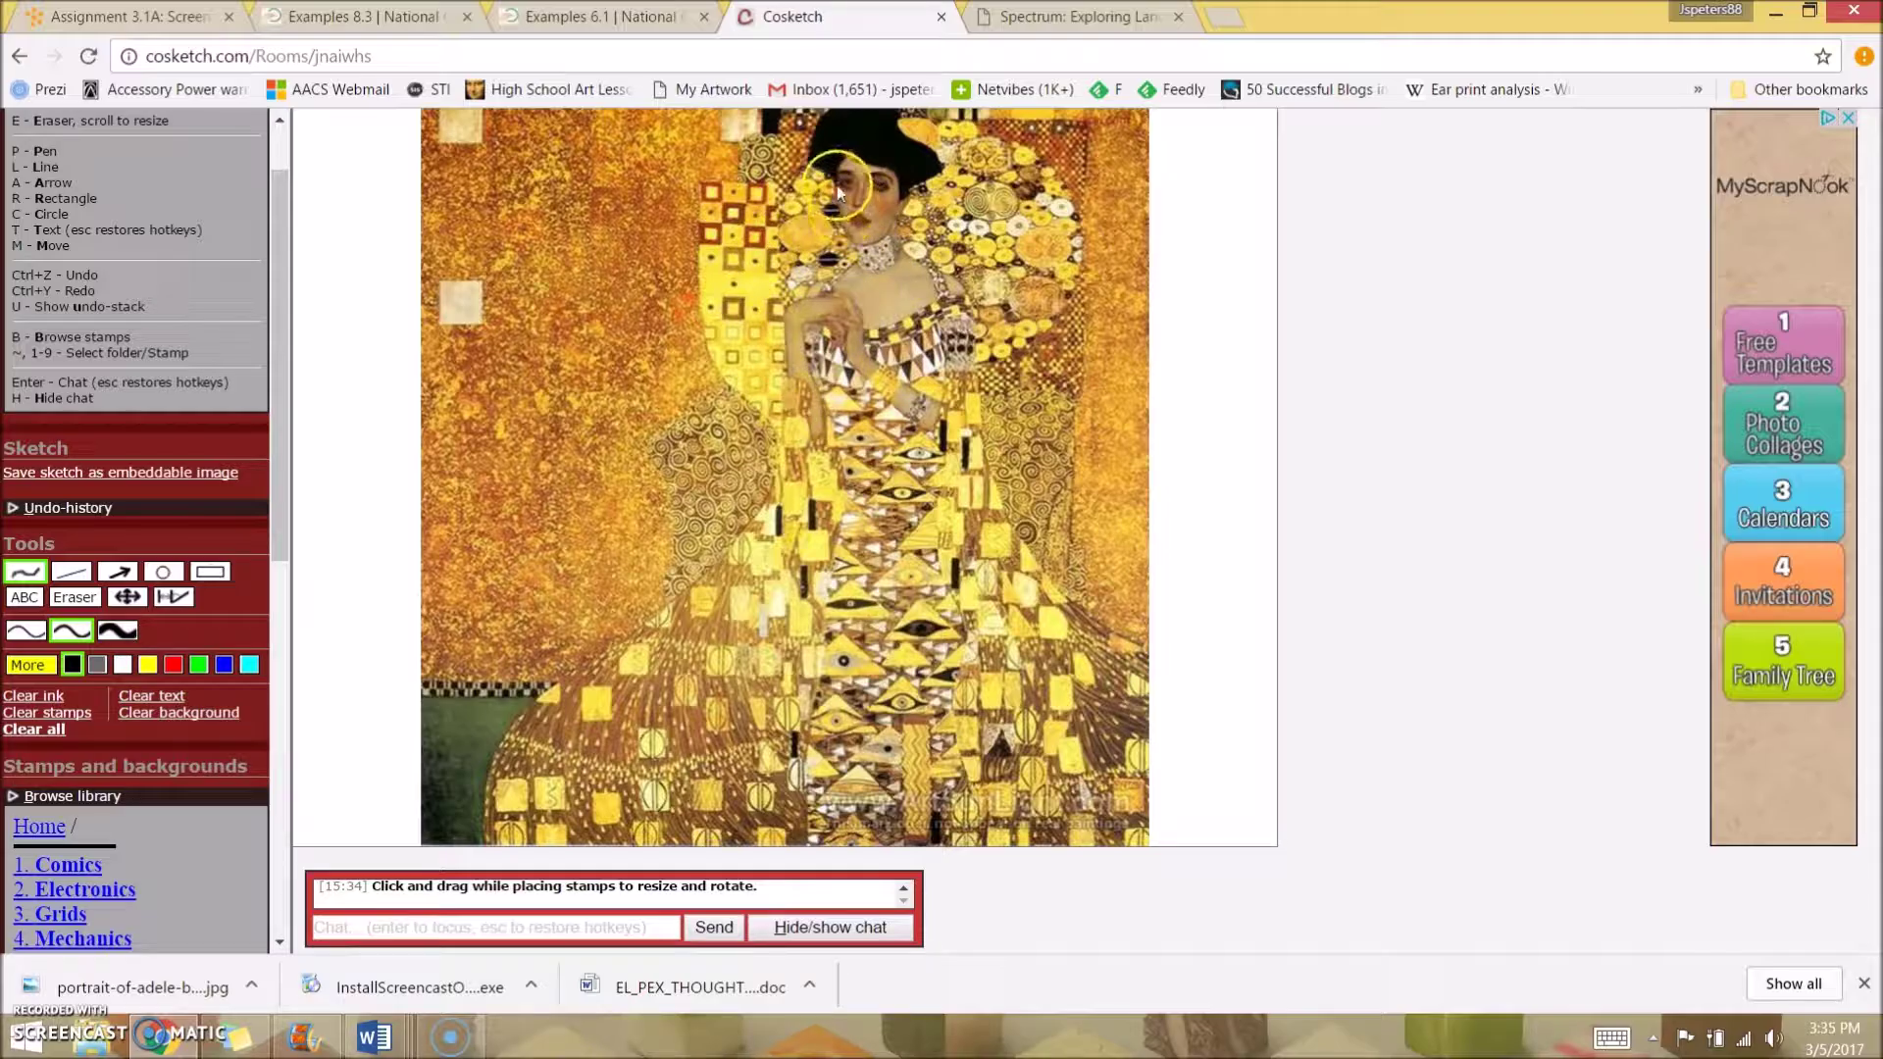
{"action": "left_click_drag", "start_coordinate": [848, 185], "coordinate": [849, 189]}
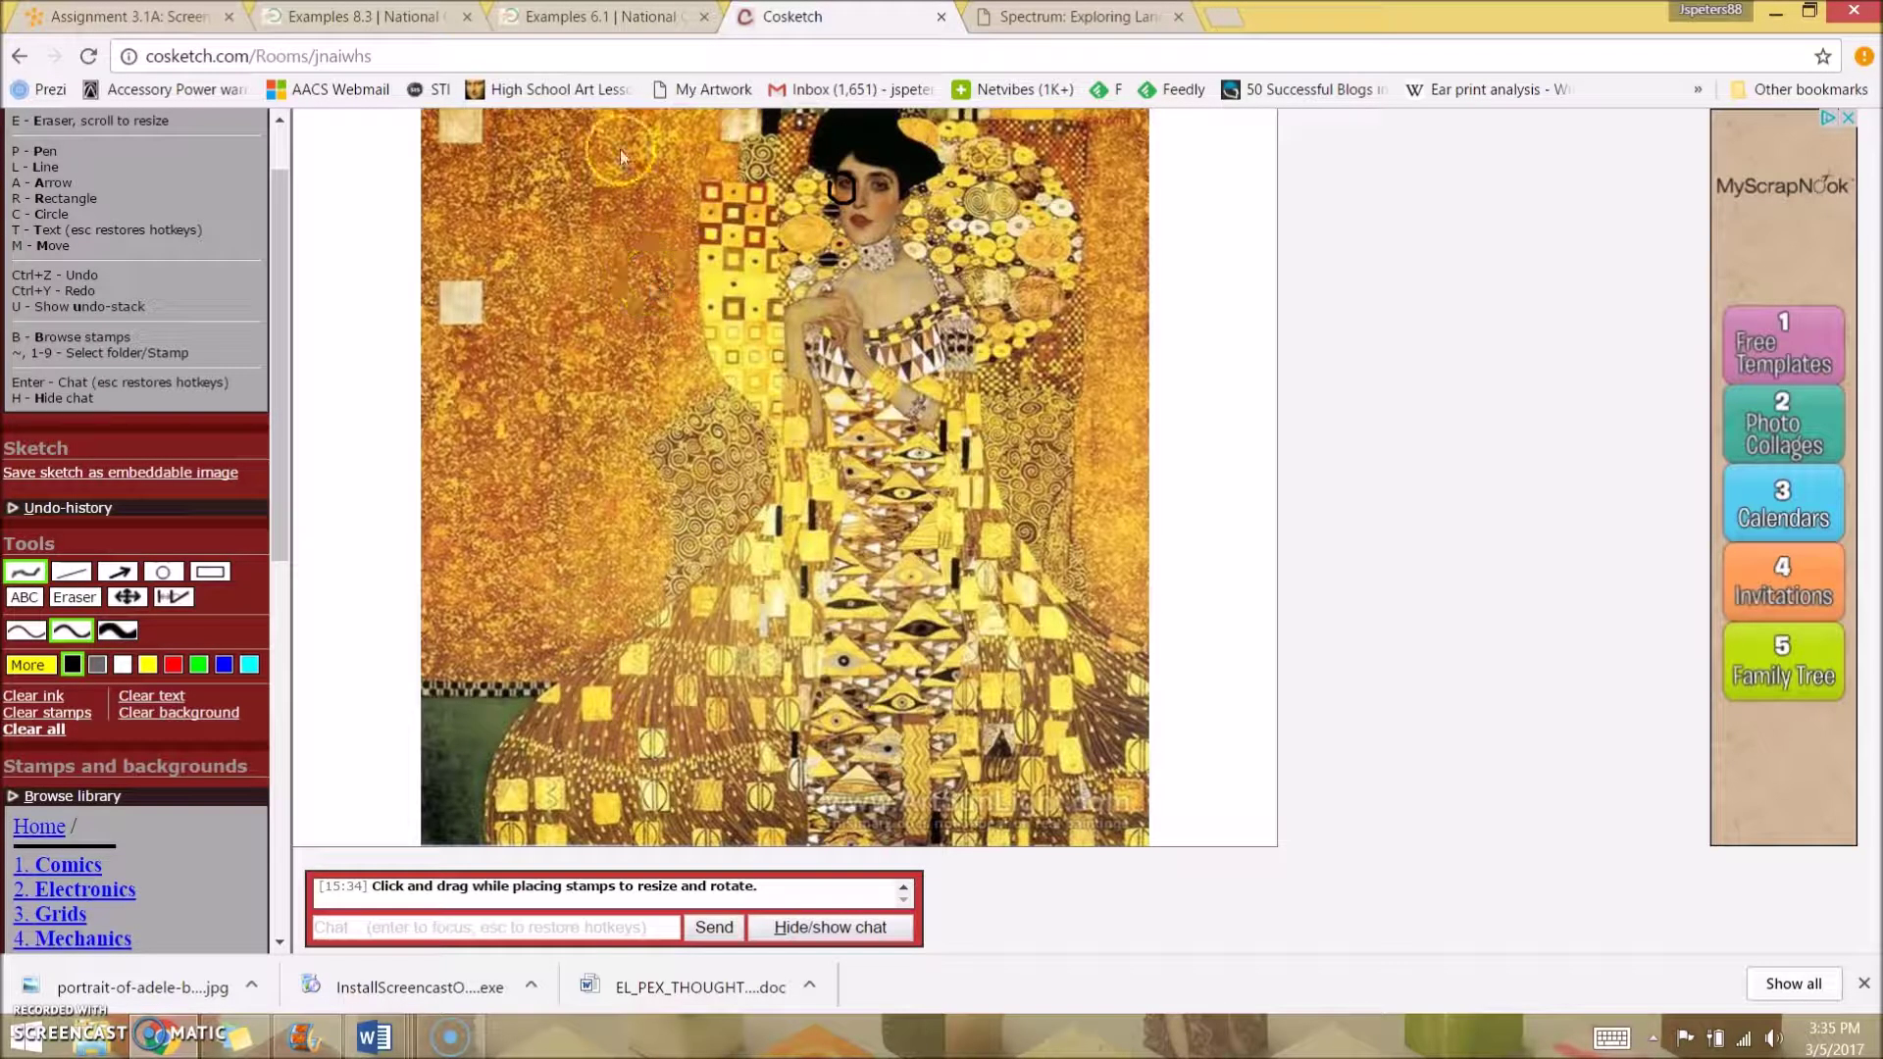
{"action": "left_click", "coordinate": [571, 11]}
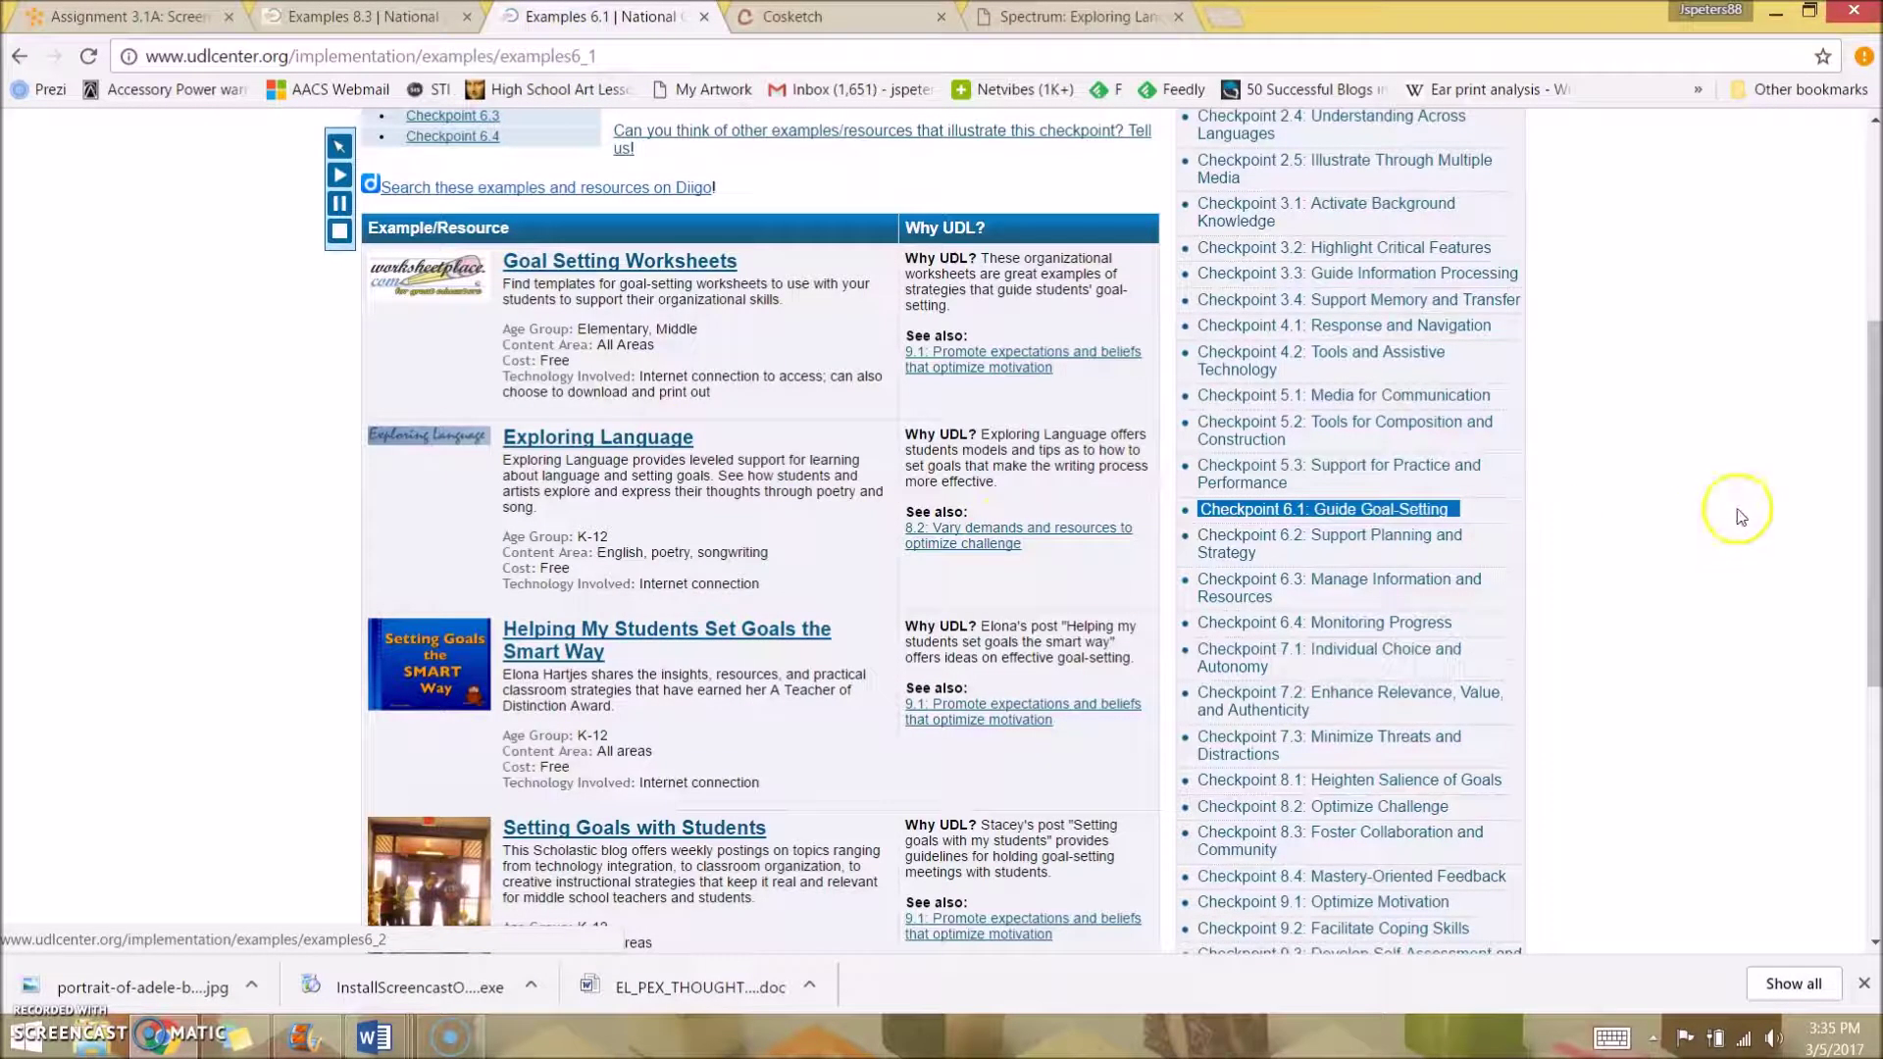
Scroll the goal-setting examples list, then switch to the Spectrum: Exploring Language tab
{"action": "left_click_drag", "start_coordinate": [1873, 374], "coordinate": [1871, 306]}
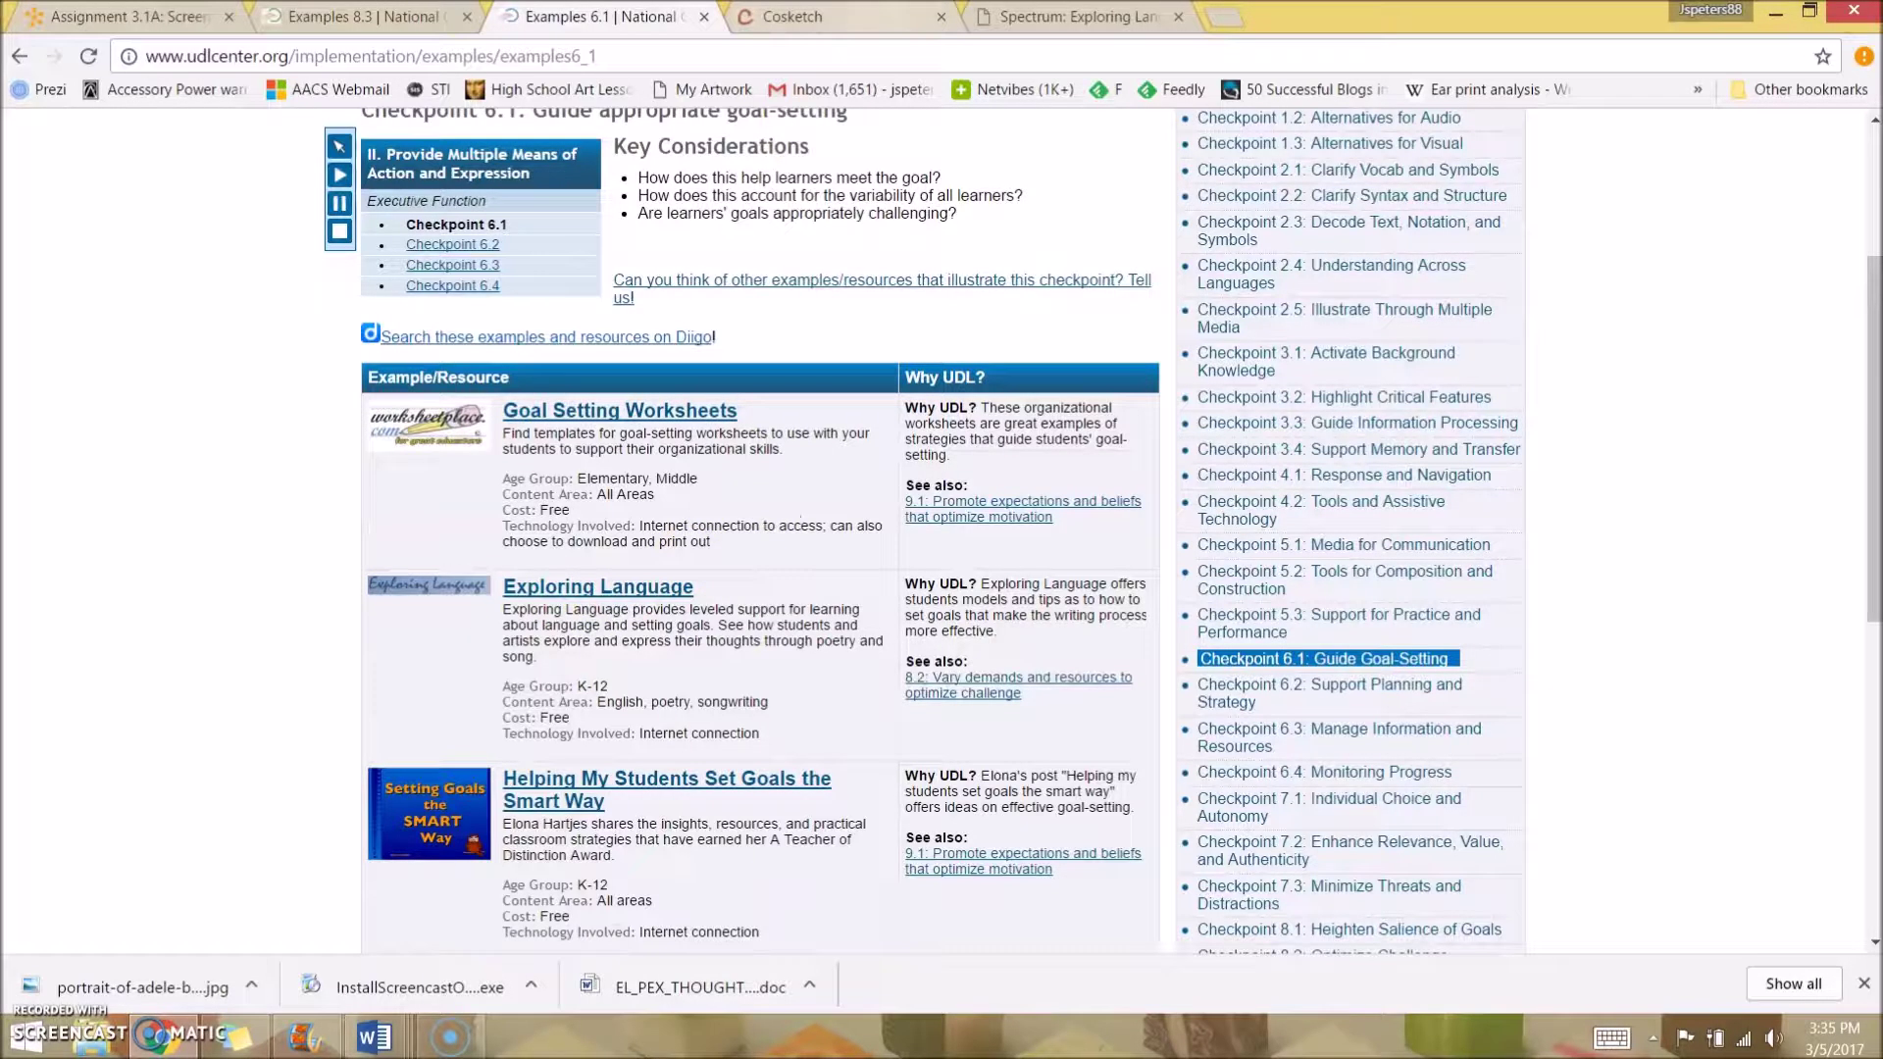
{"action": "left_click", "coordinate": [569, 586]}
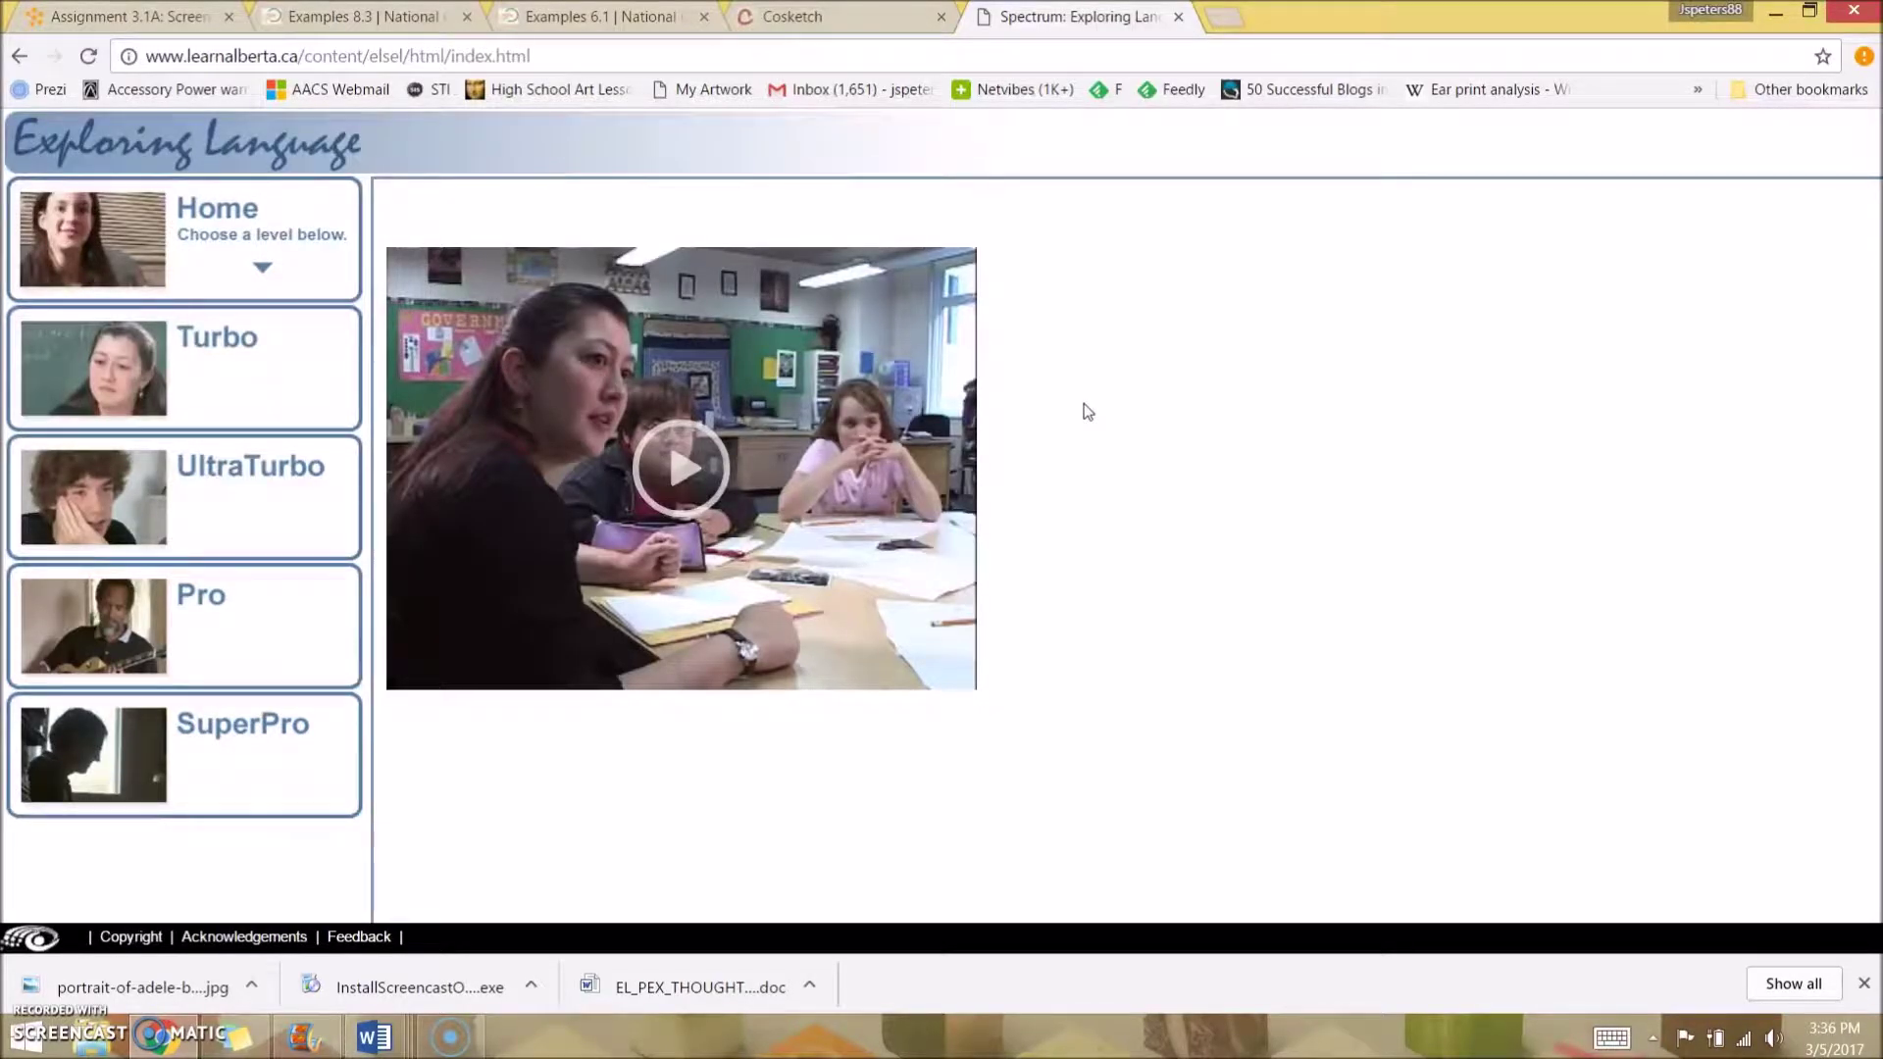
Open the Turbo level and show its Engage & Extend resources
{"action": "left_click", "coordinate": [284, 363]}
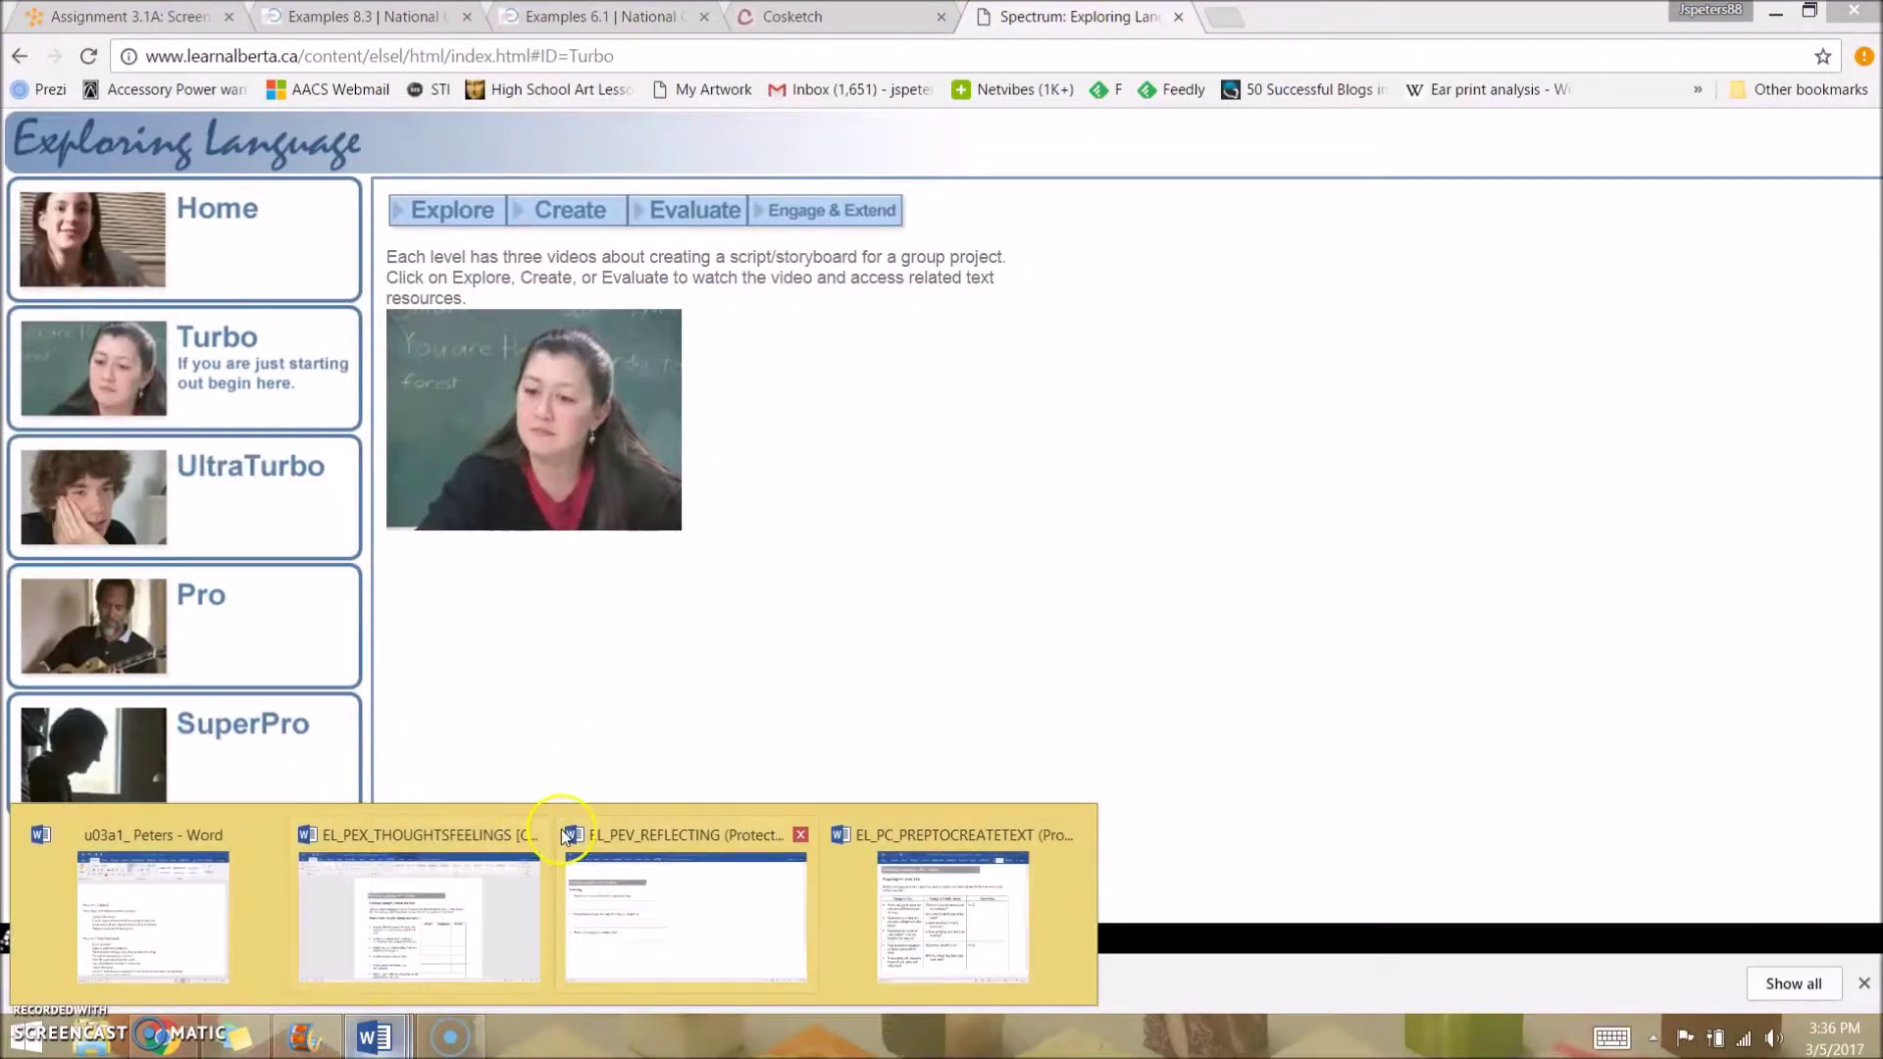
{"action": "left_click", "coordinate": [863, 210]}
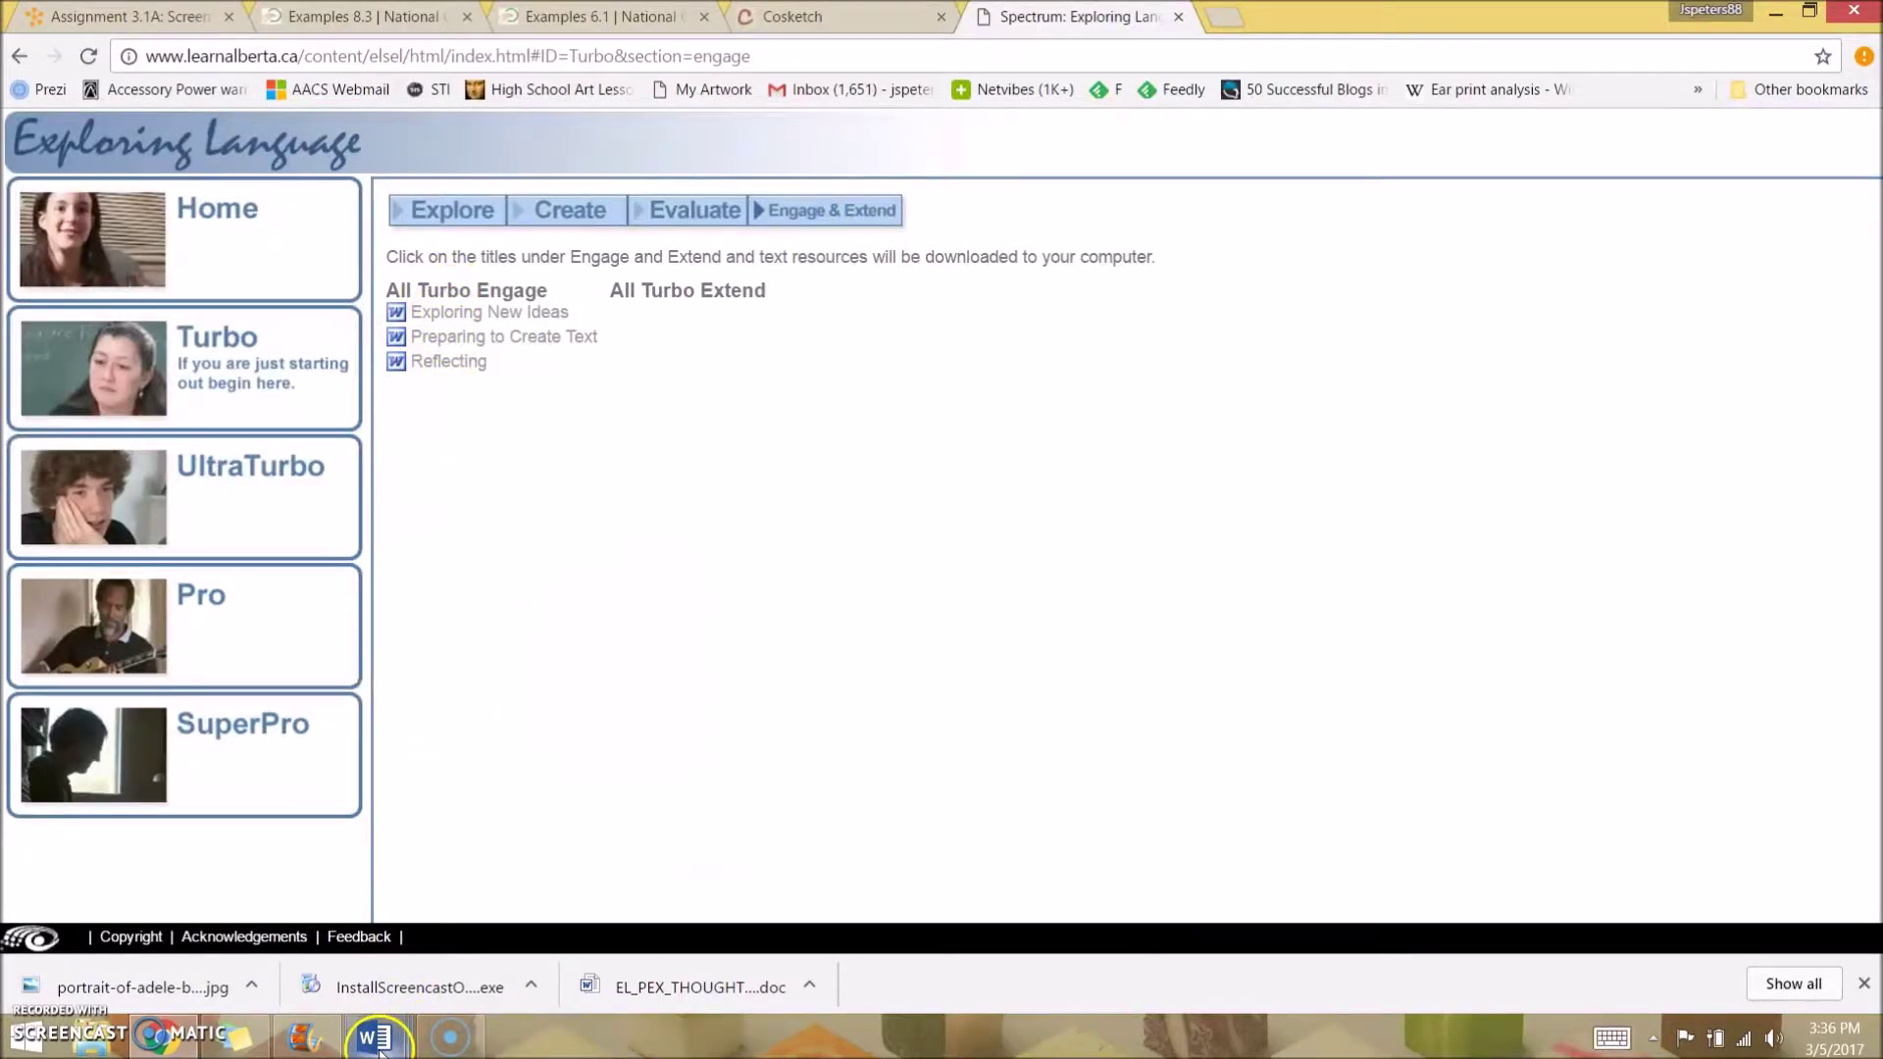
{"action": "mouse_move", "coordinate": [380, 1049]}
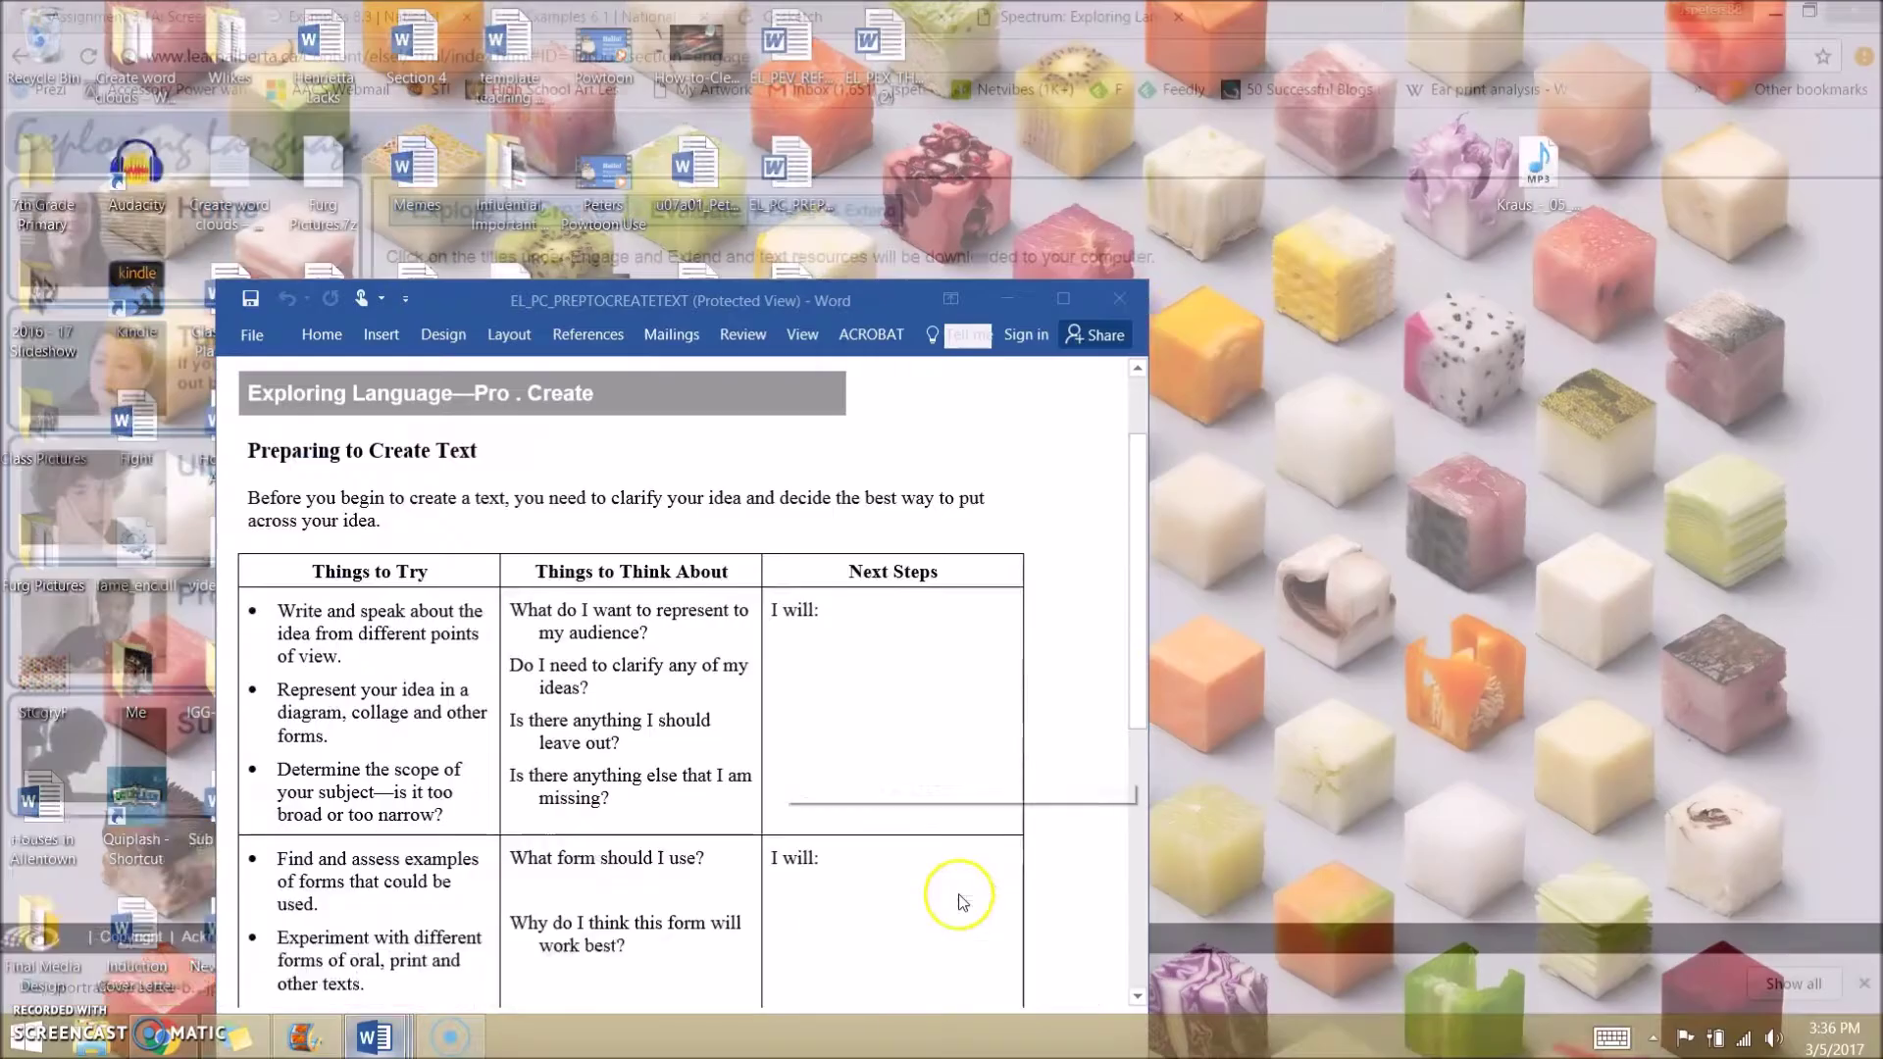
View the Preparing to Create Text worksheet, then scroll and minimize the Exploring Thoughts worksheet
{"action": "left_click", "coordinate": [959, 891]}
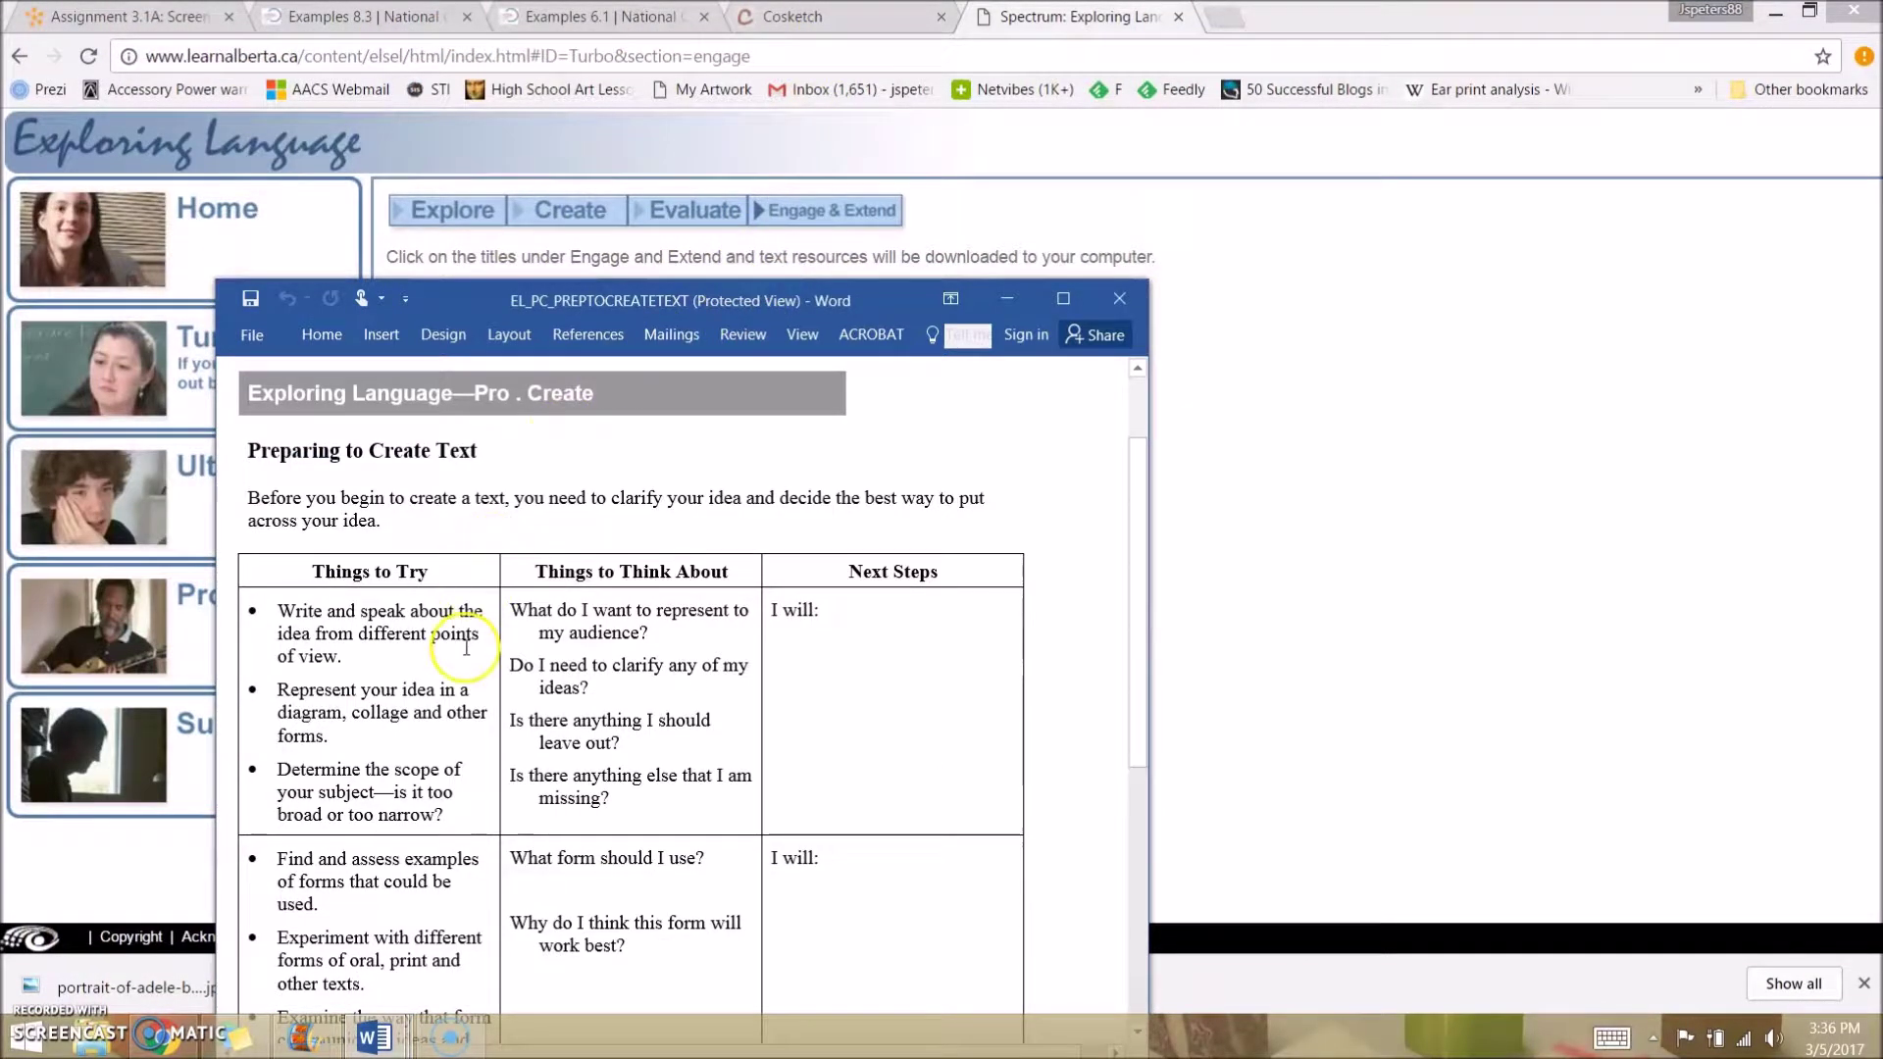
{"action": "mouse_move", "coordinate": [384, 1039]}
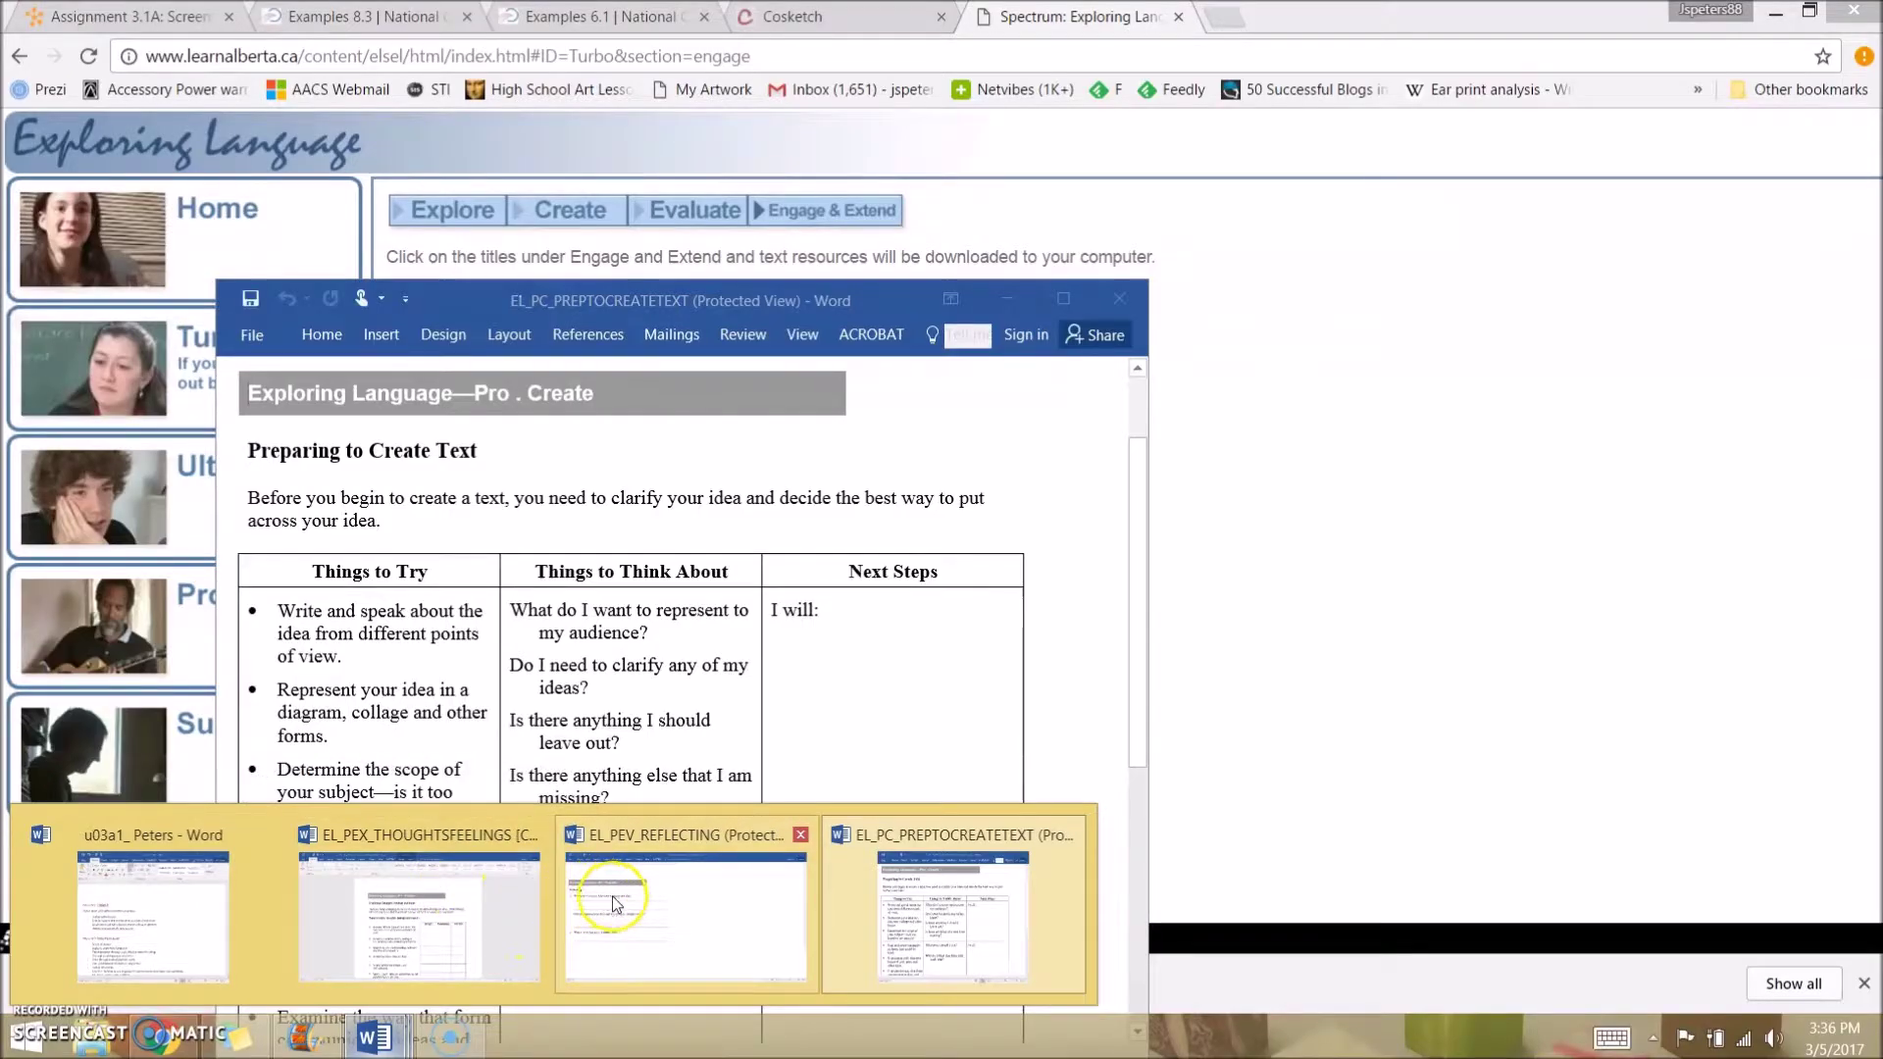
{"action": "left_click", "coordinate": [458, 895]}
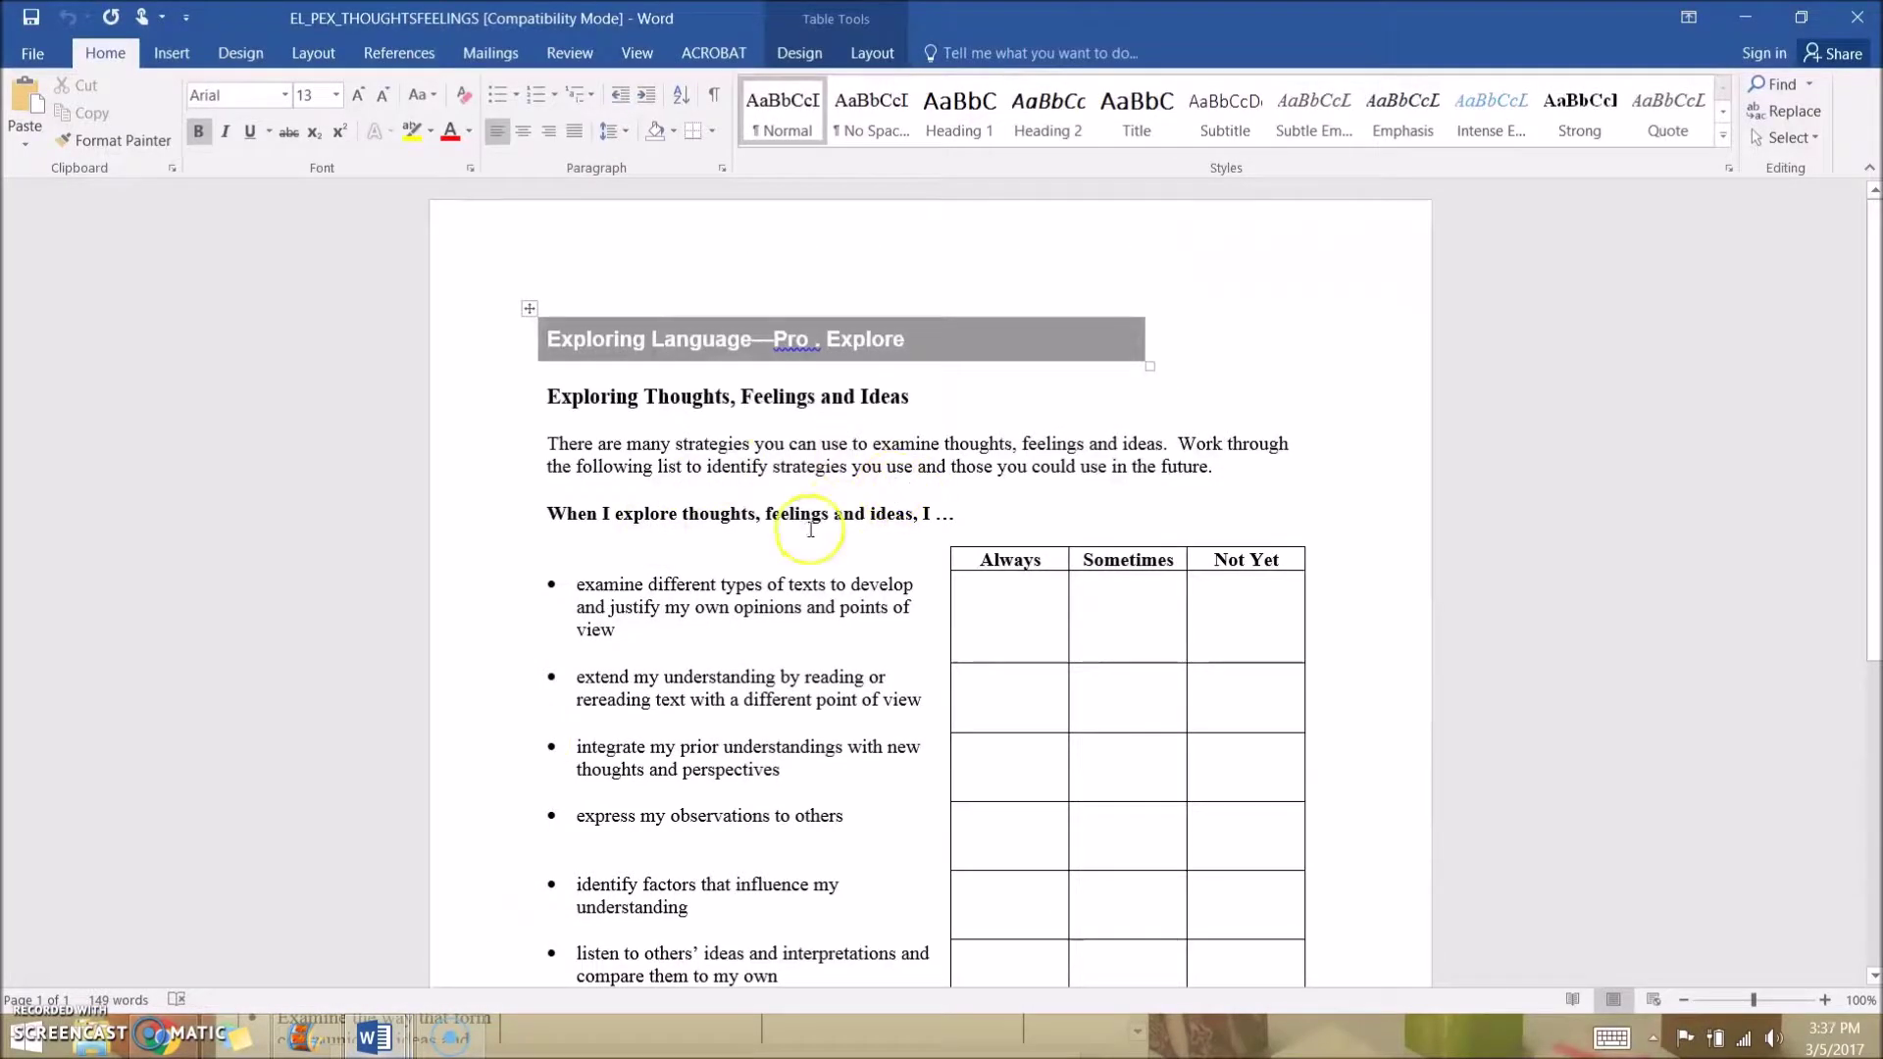
{"action": "left_click_drag", "start_coordinate": [1866, 320], "coordinate": [1854, 527]}
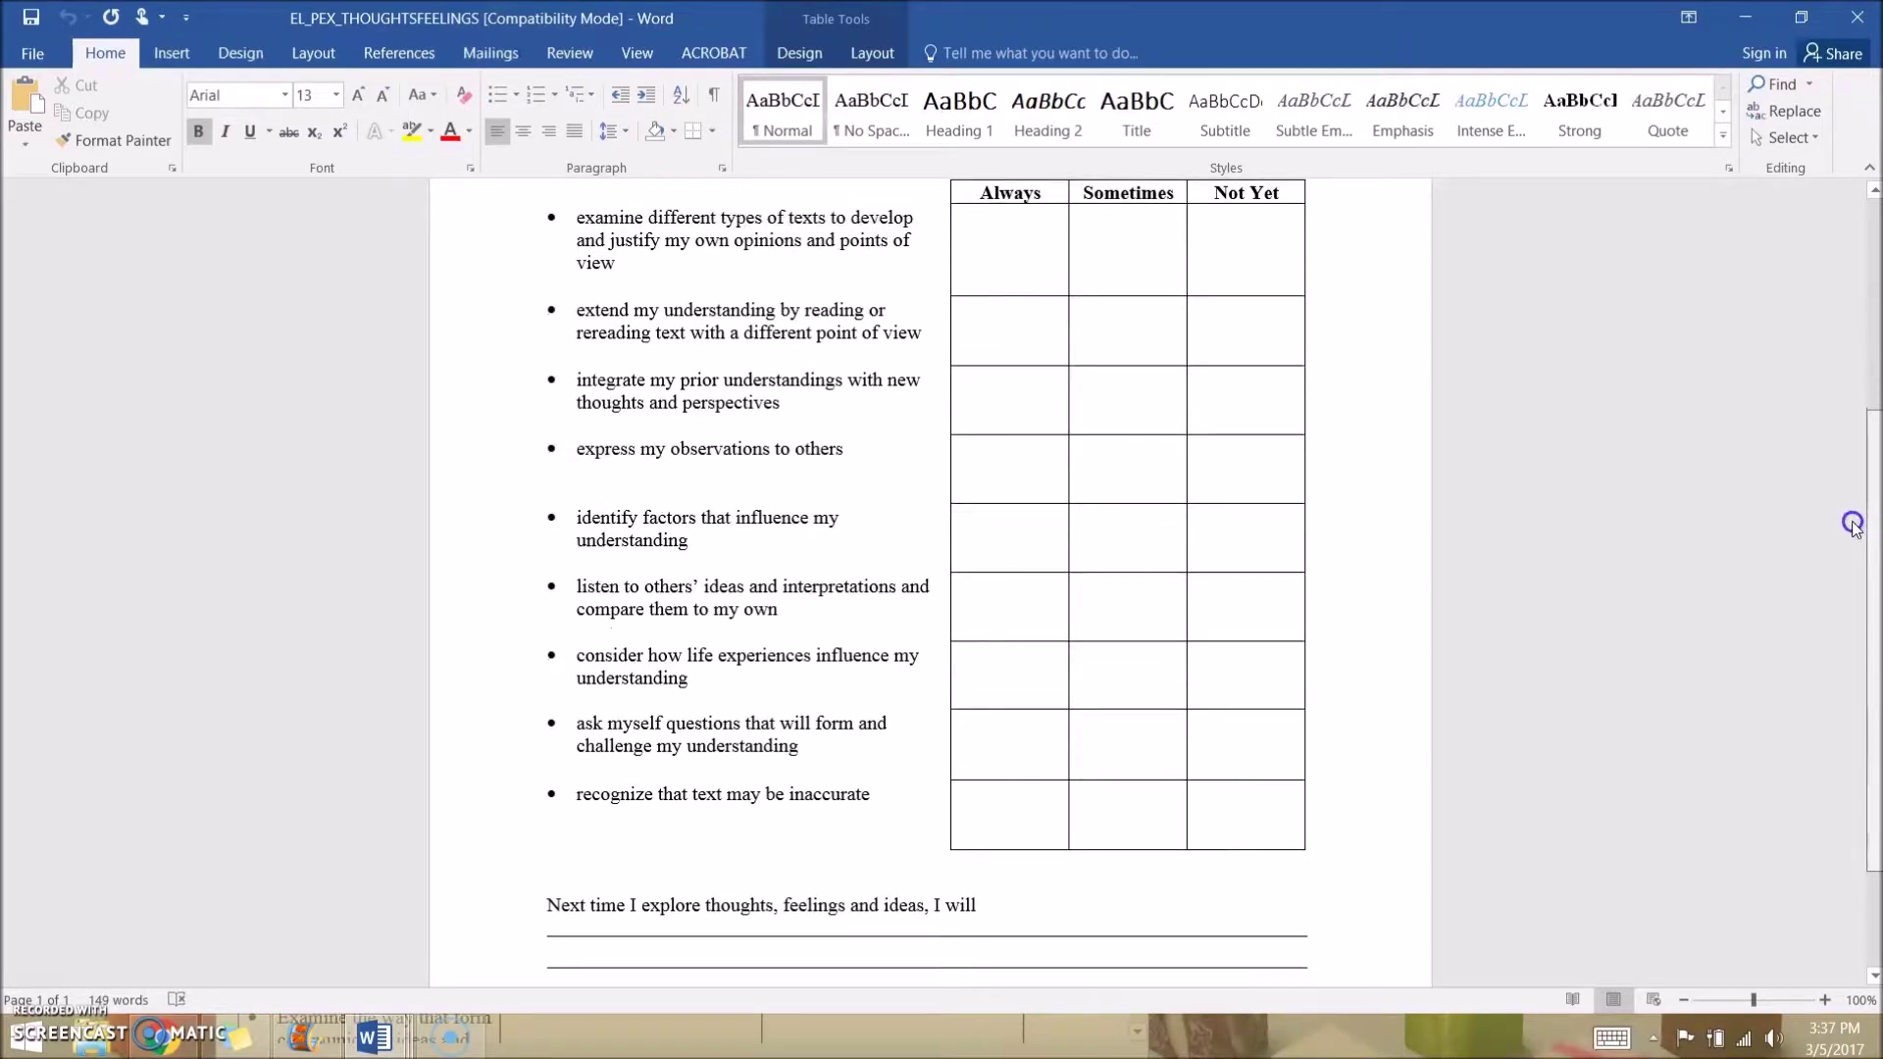
{"action": "left_click", "coordinate": [1751, 18]}
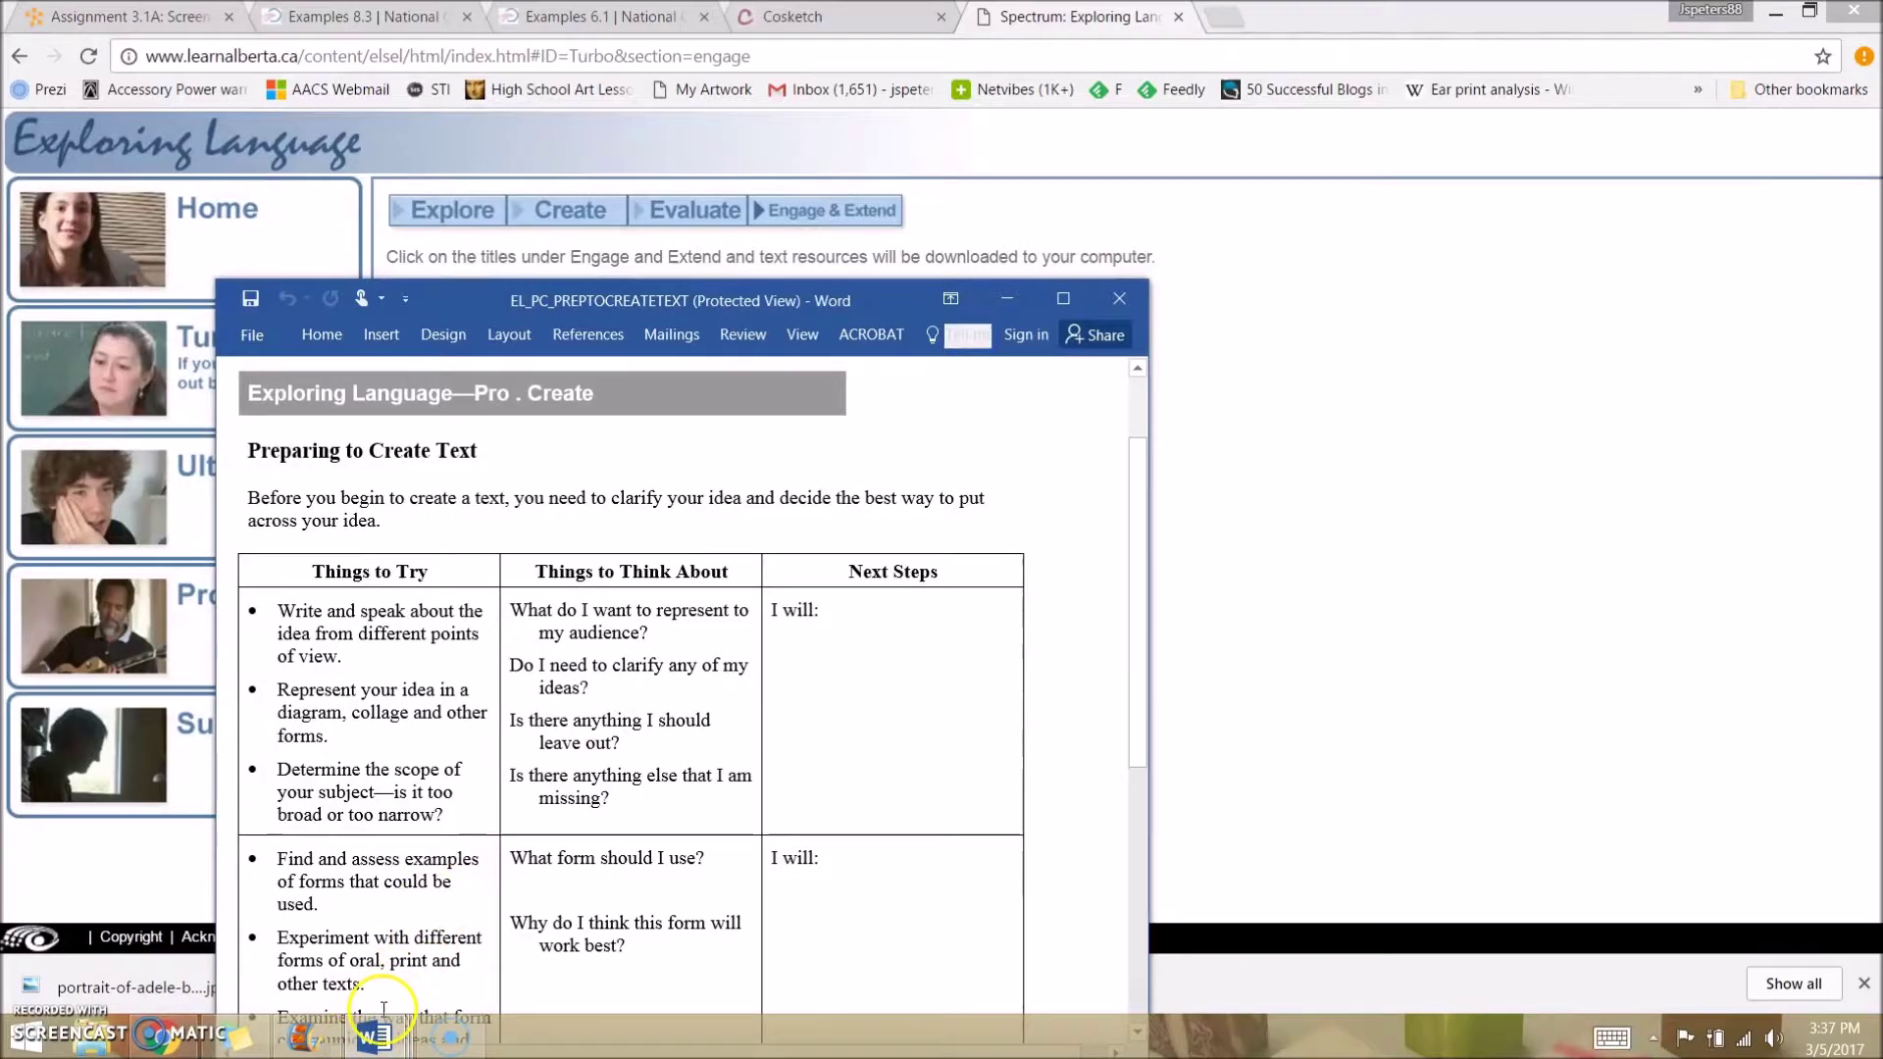
Maximize the Preparing to Create Text worksheet, scroll it, and close it
{"action": "left_click_drag", "start_coordinate": [769, 304], "coordinate": [883, 0]}
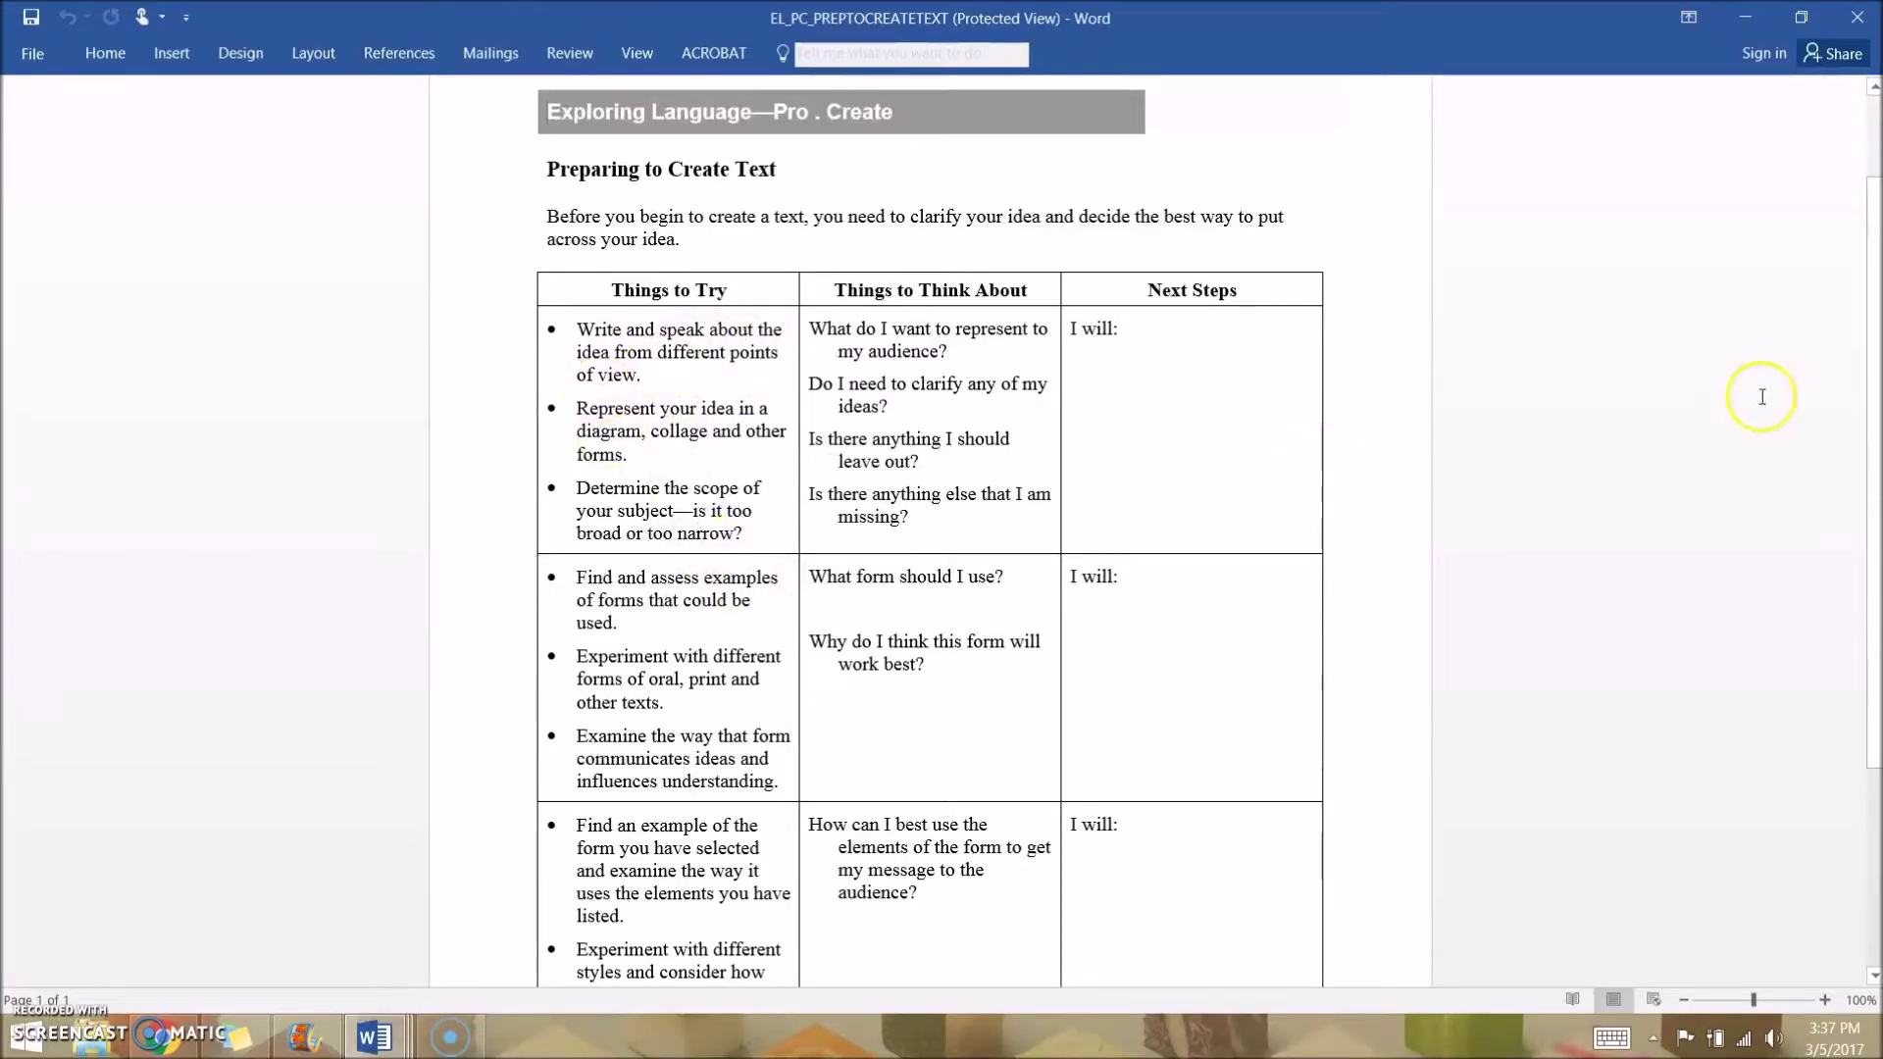
{"action": "scroll", "coordinate": [1868, 108], "scroll_direction": "down", "scroll_amount": 3}
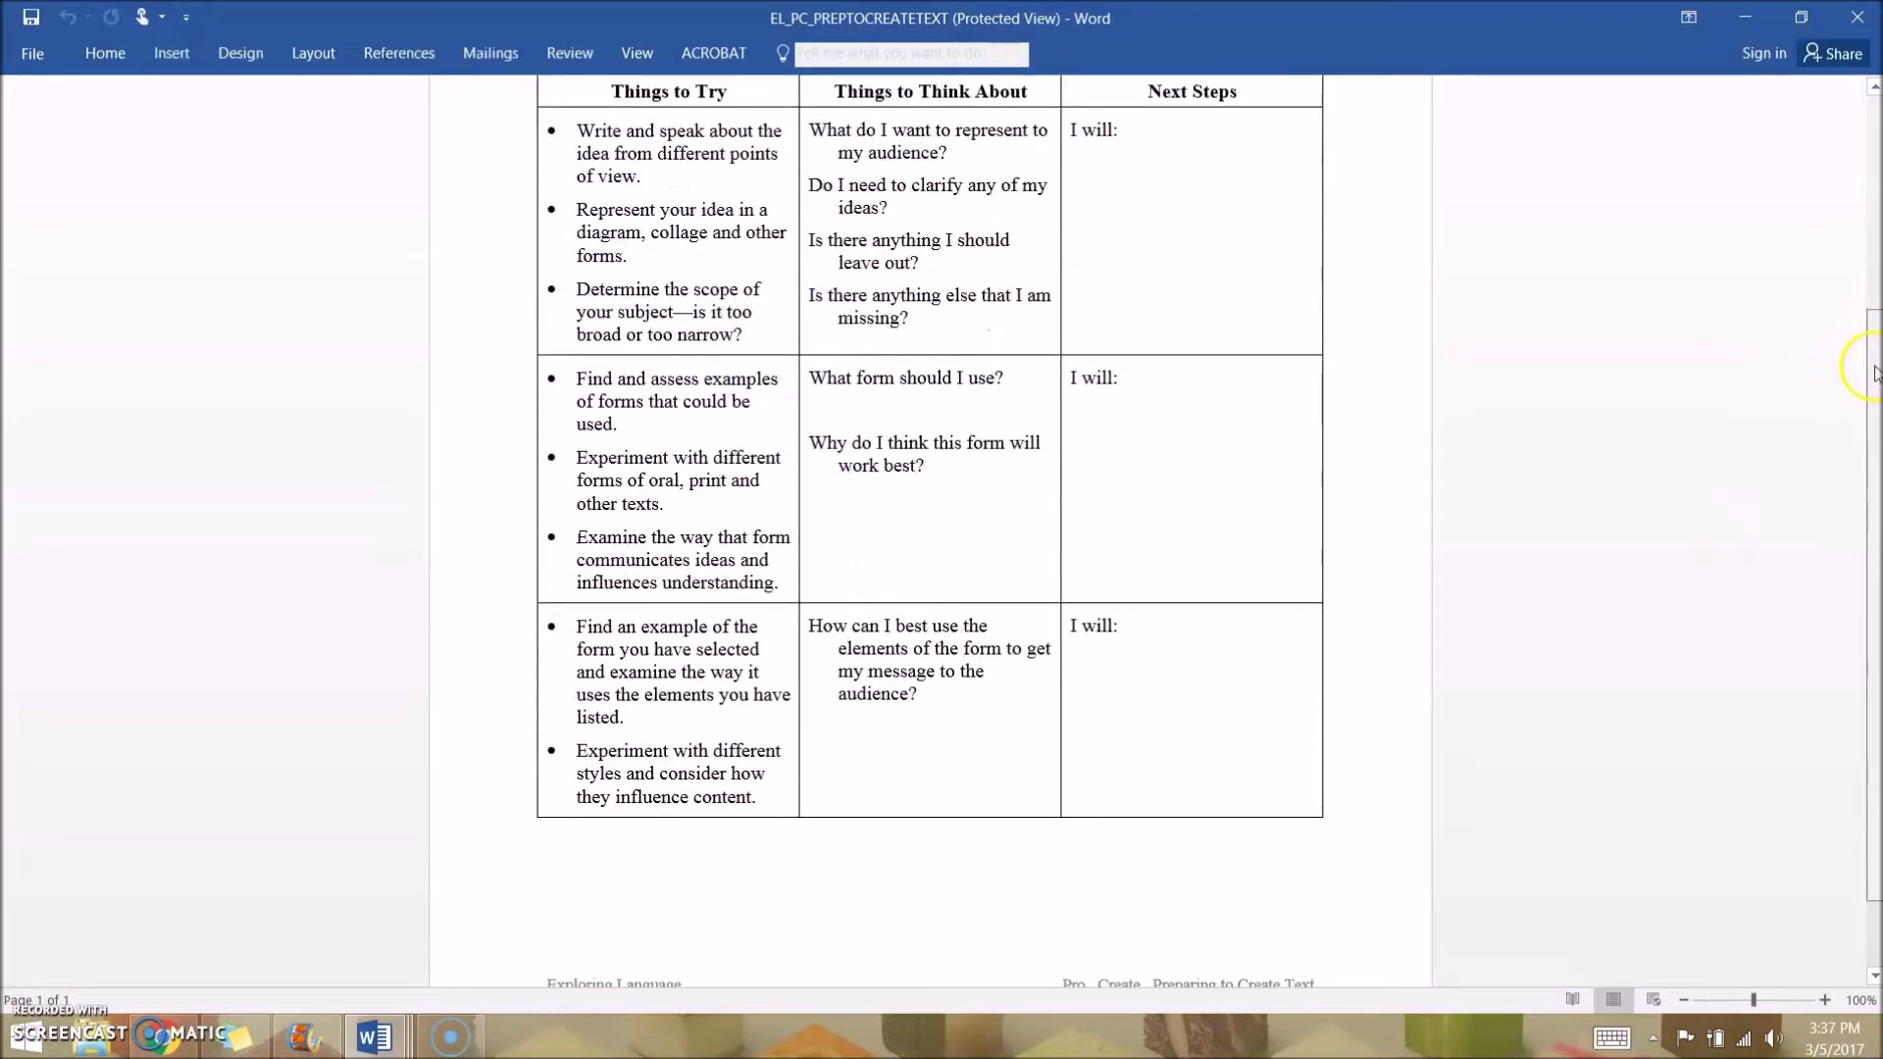
{"action": "left_click", "coordinate": [1858, 17]}
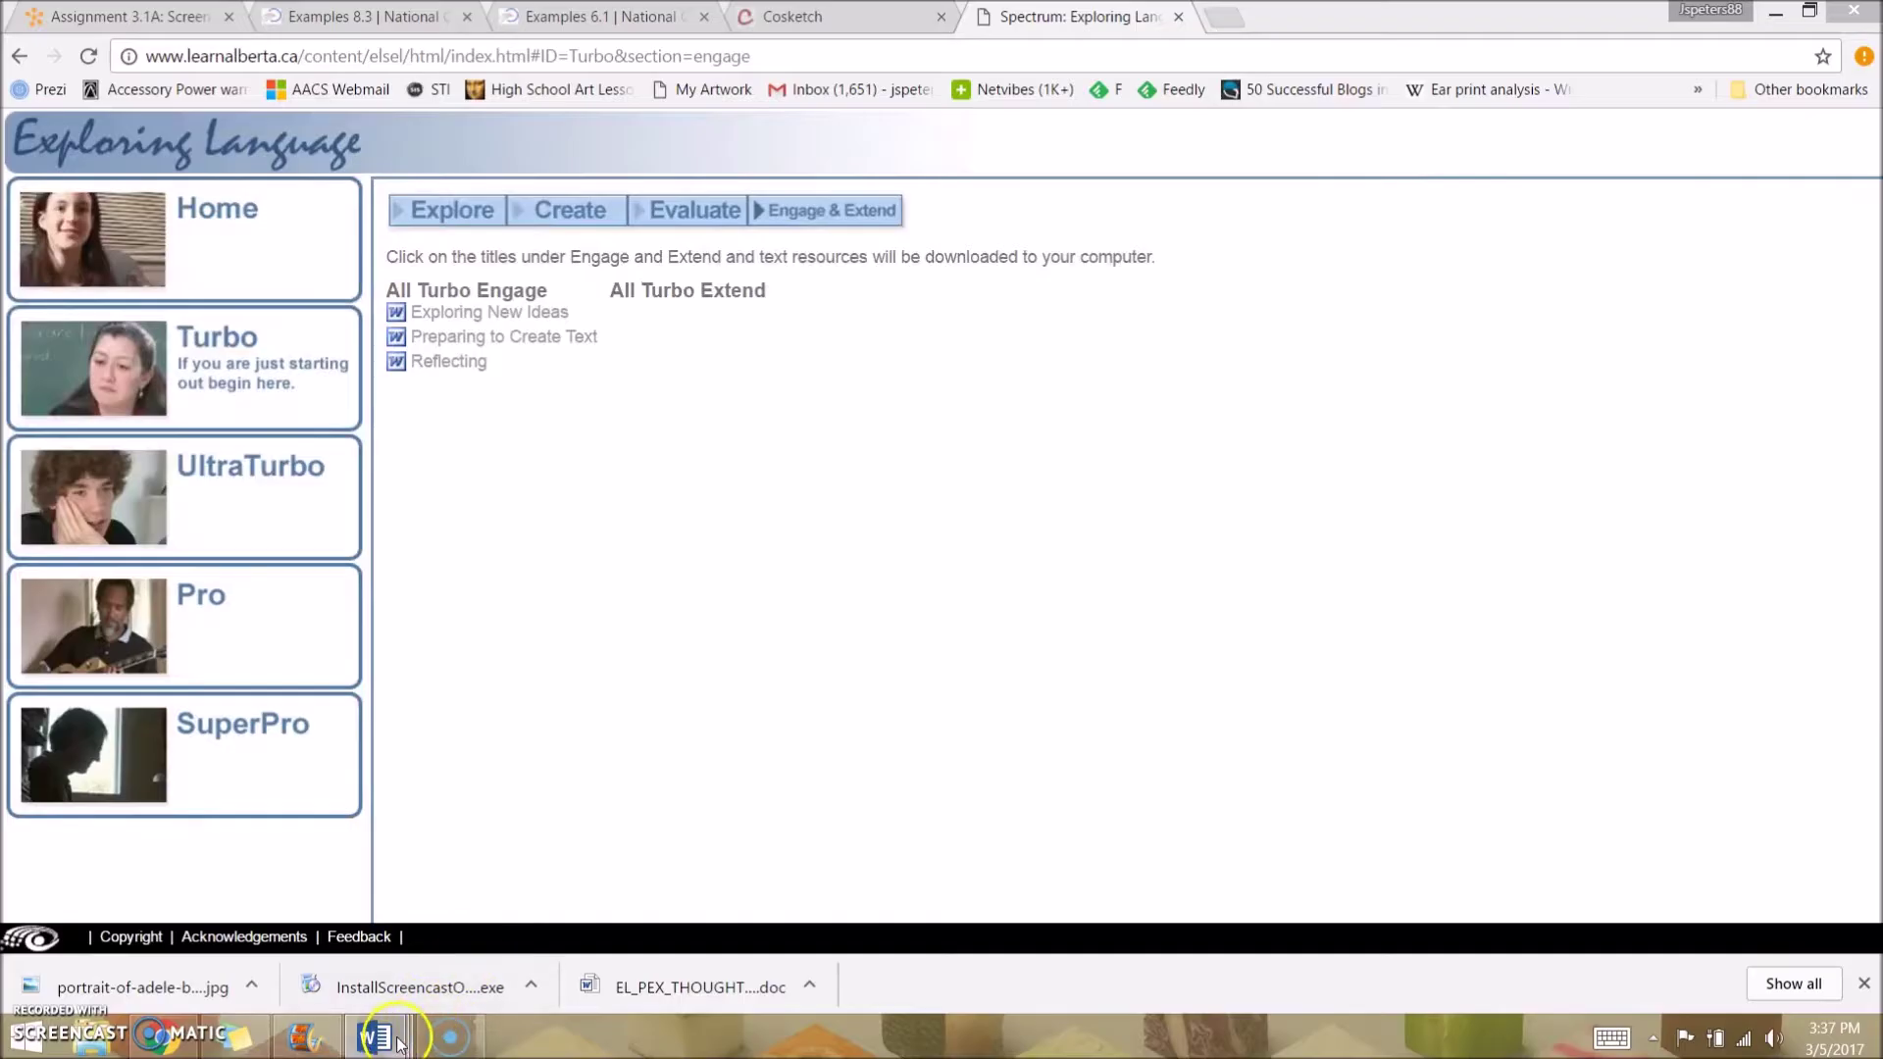
Scroll through the six-question Reflecting worksheet, then minimize it
{"action": "mouse_move", "coordinate": [391, 1041]}
{"action": "left_click", "coordinate": [666, 904]}
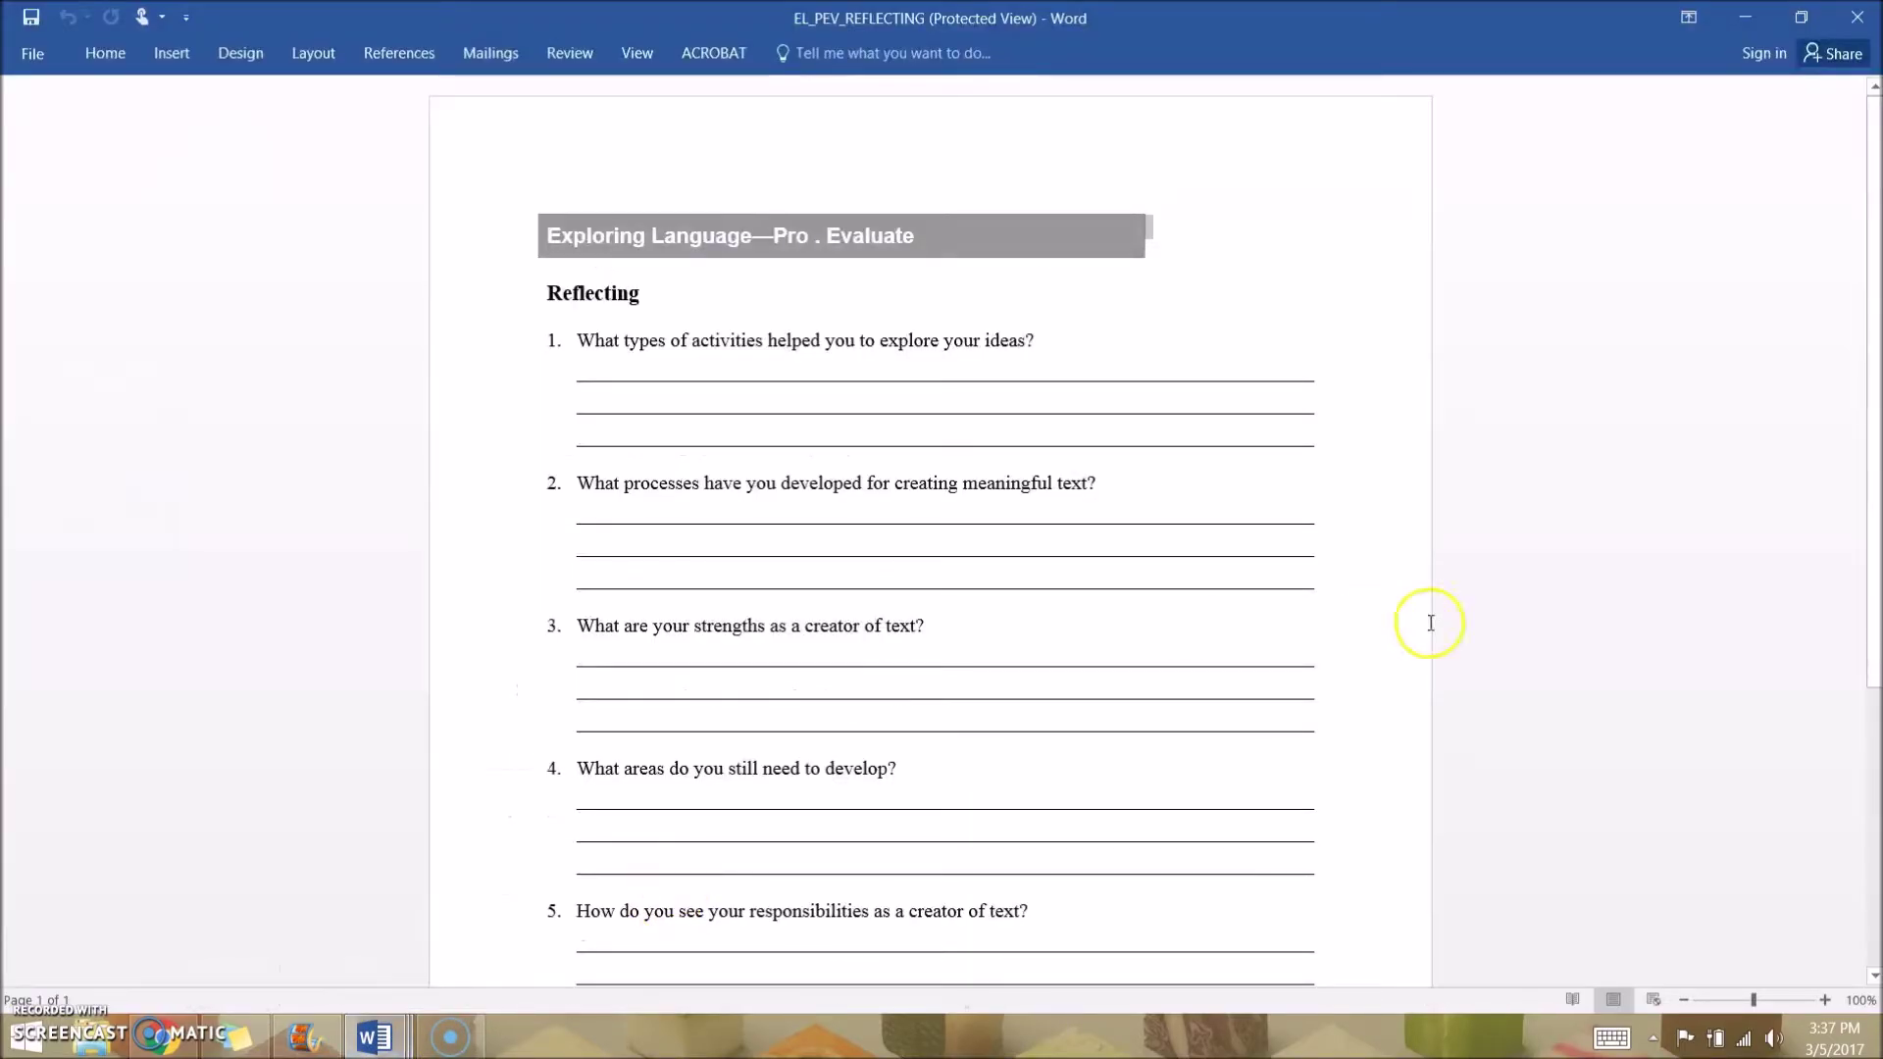
{"action": "scroll", "coordinate": [1866, 378], "scroll_direction": "down", "scroll_amount": 1}
{"action": "left_click_drag", "start_coordinate": [1868, 377], "coordinate": [1723, 13]}
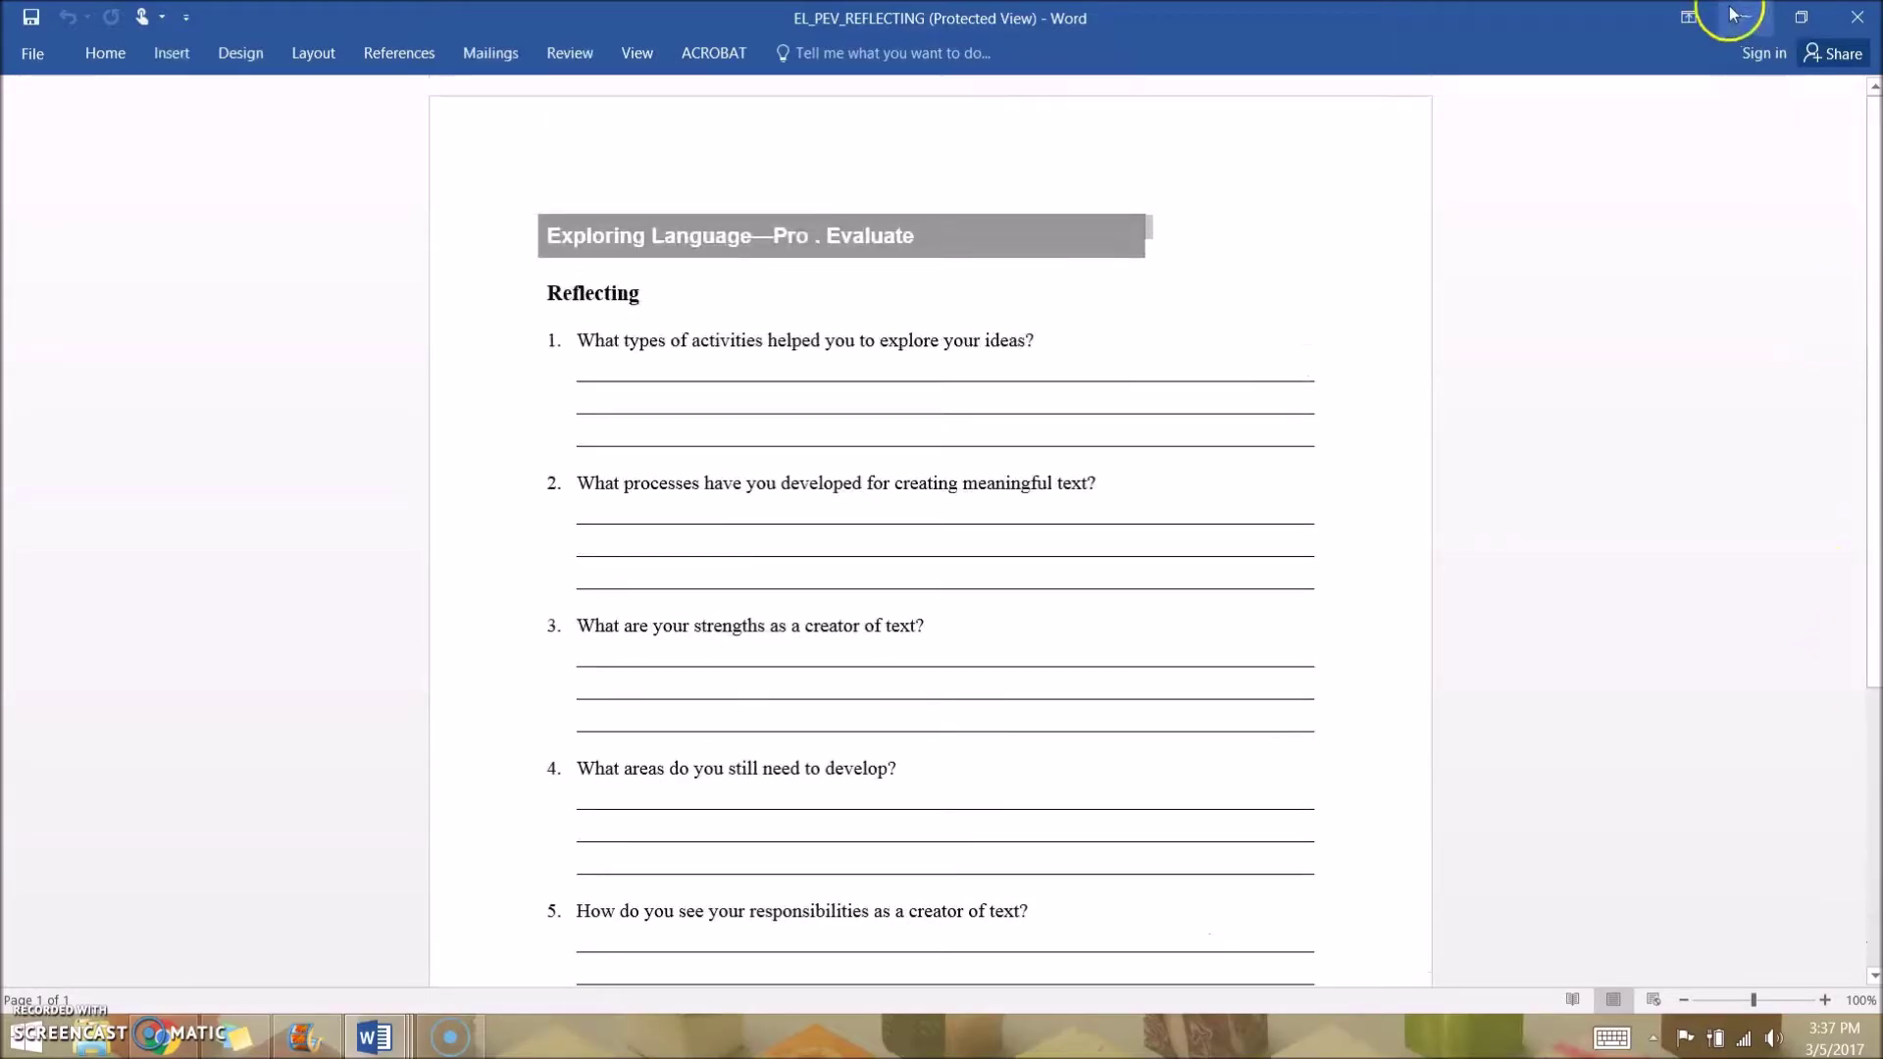
{"action": "left_click", "coordinate": [1734, 17]}
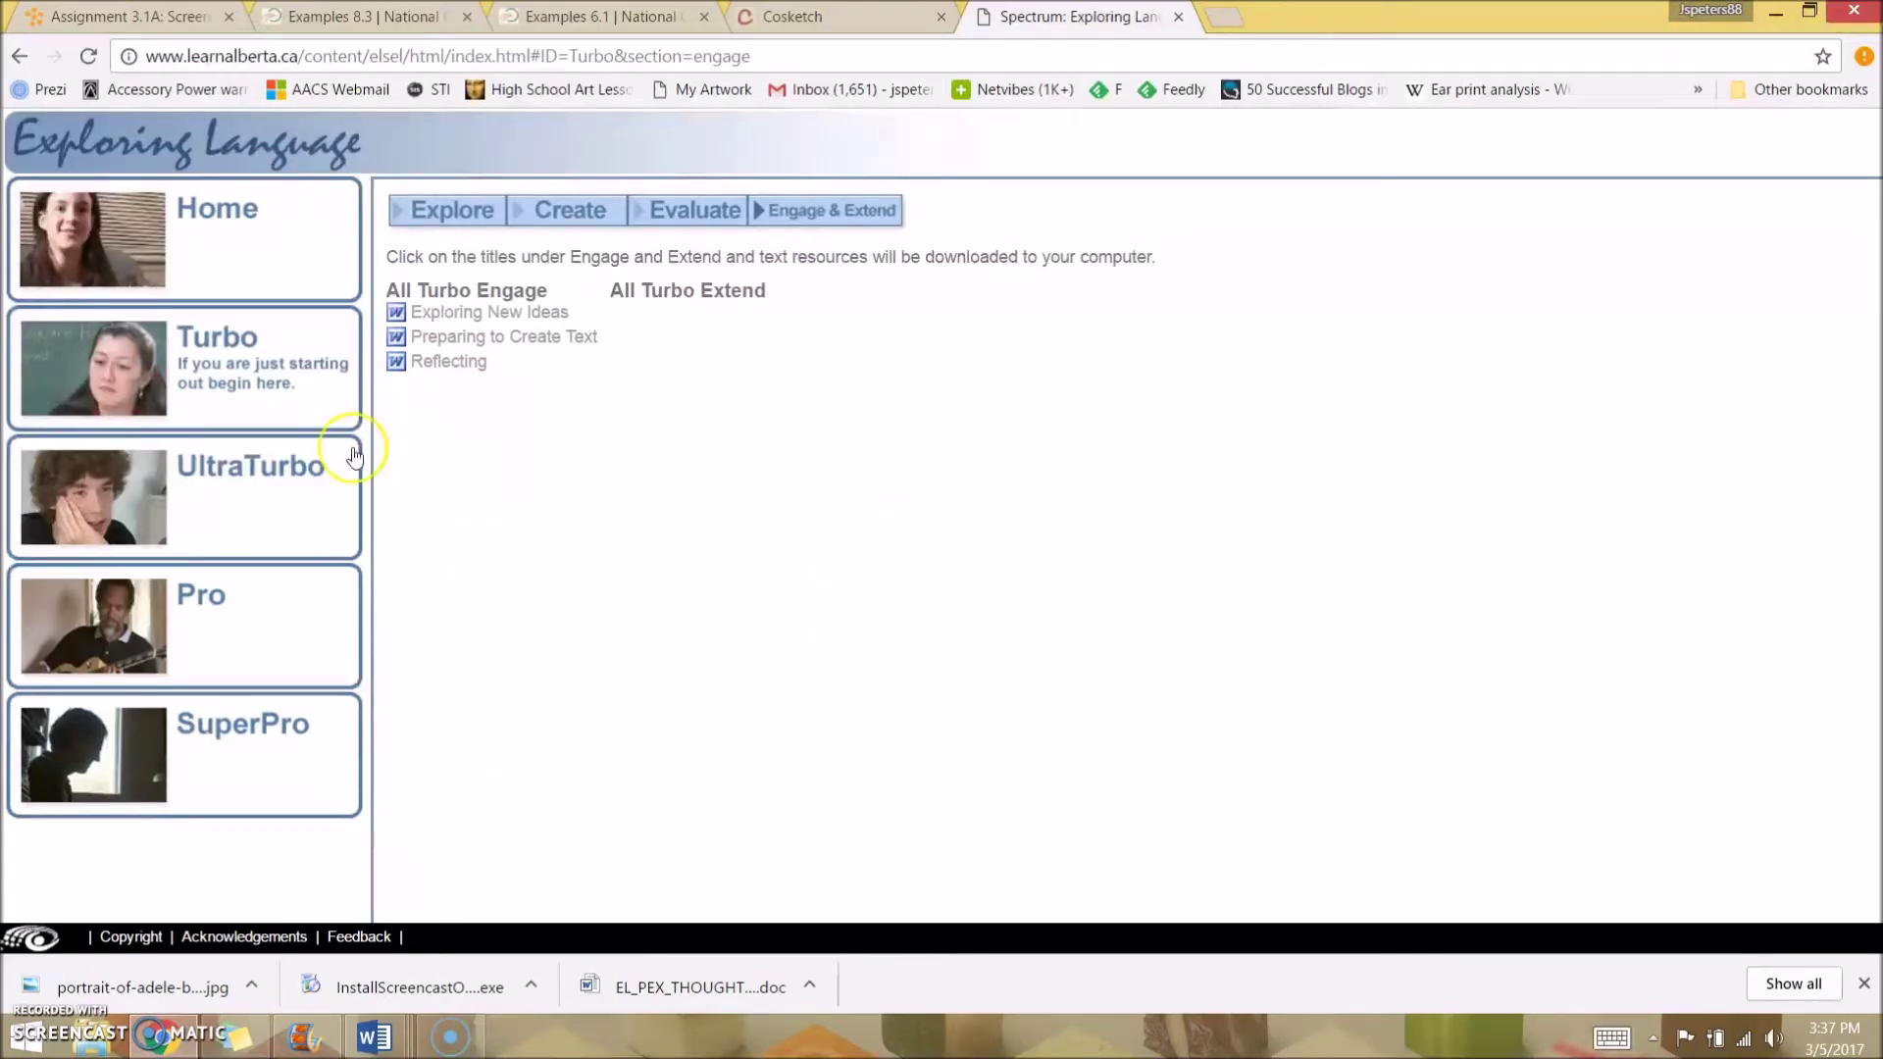
Open the UltraTurbo level page from the left column
{"action": "left_click", "coordinate": [205, 479]}
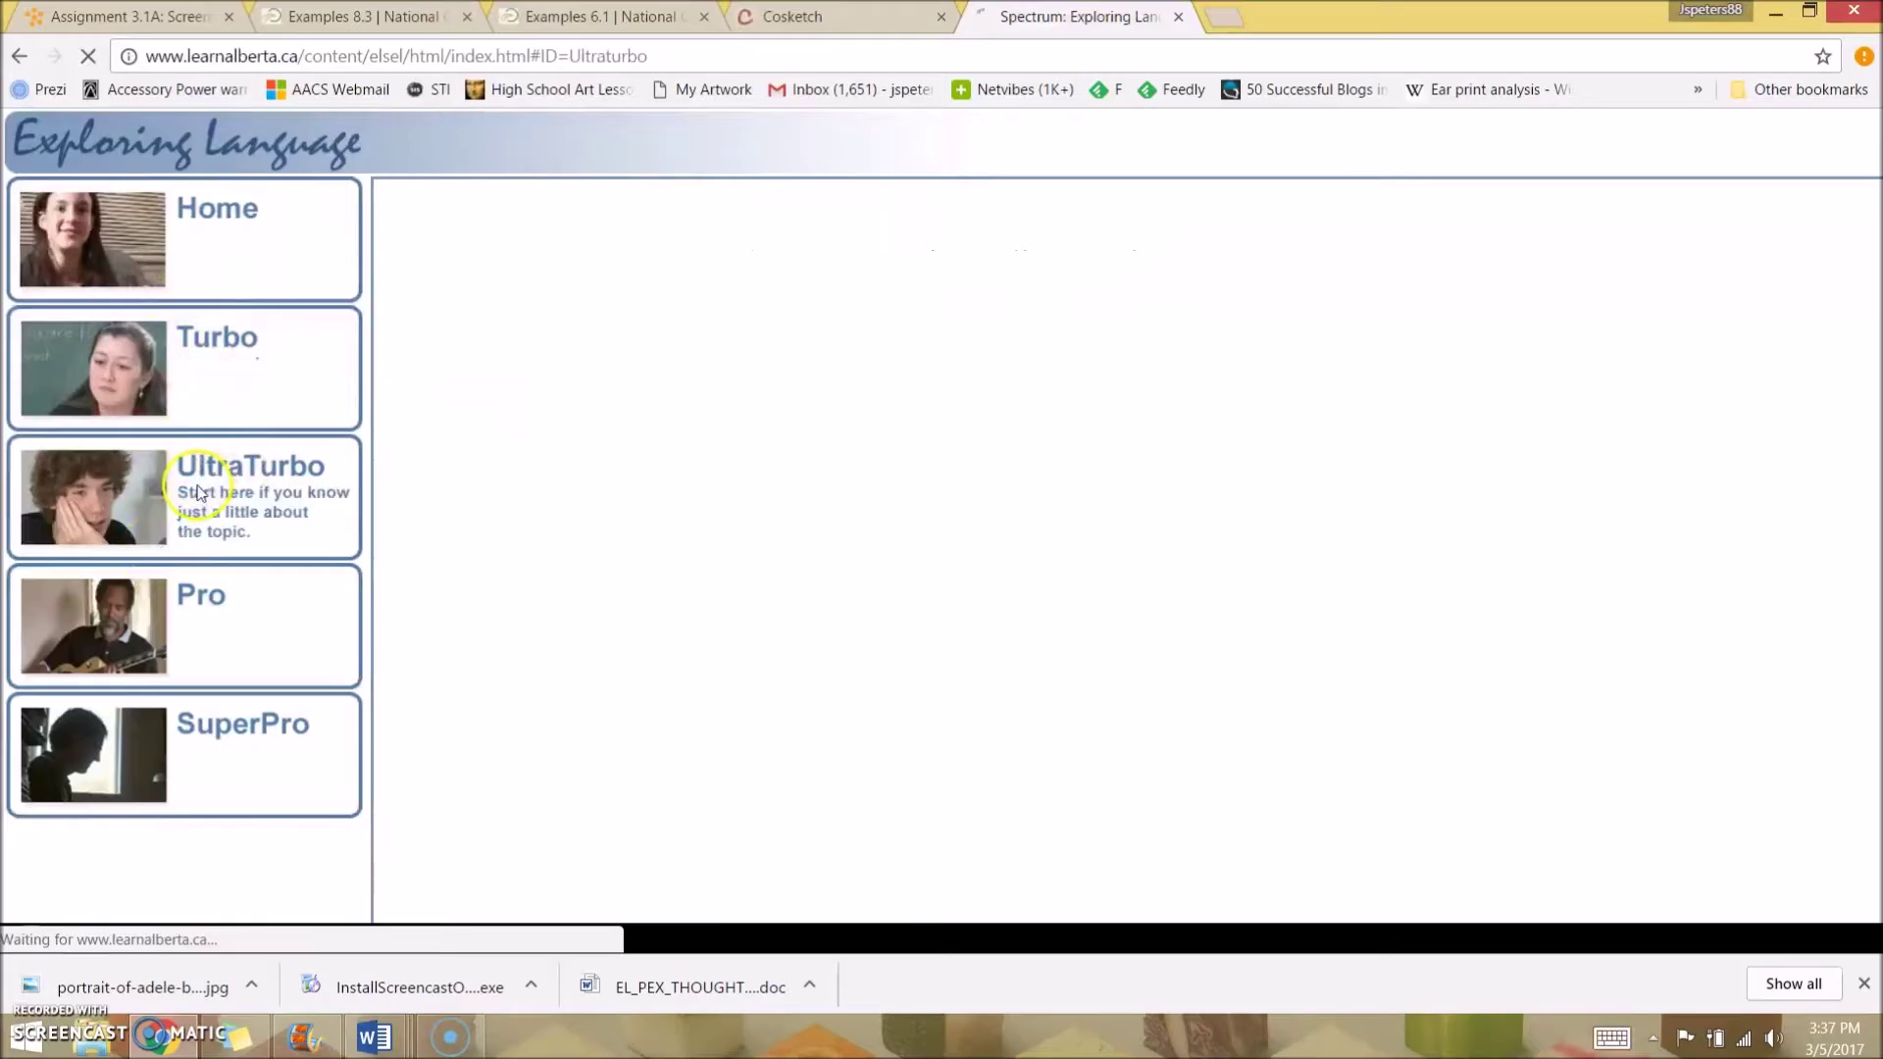